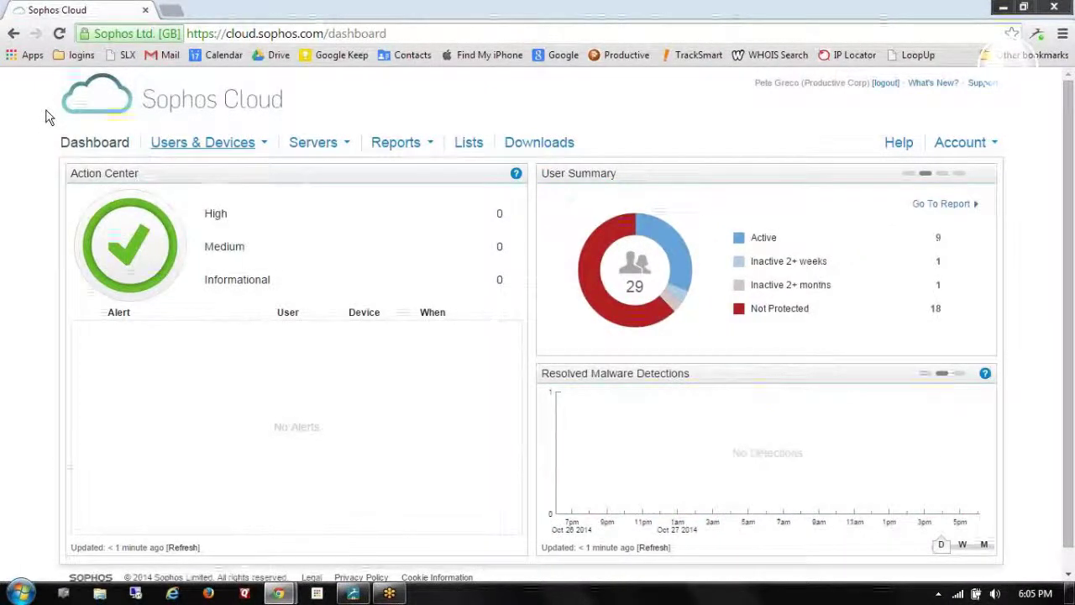
- Start an additional policy for users and devices and name it Test Policy
mouse_move(220, 144)
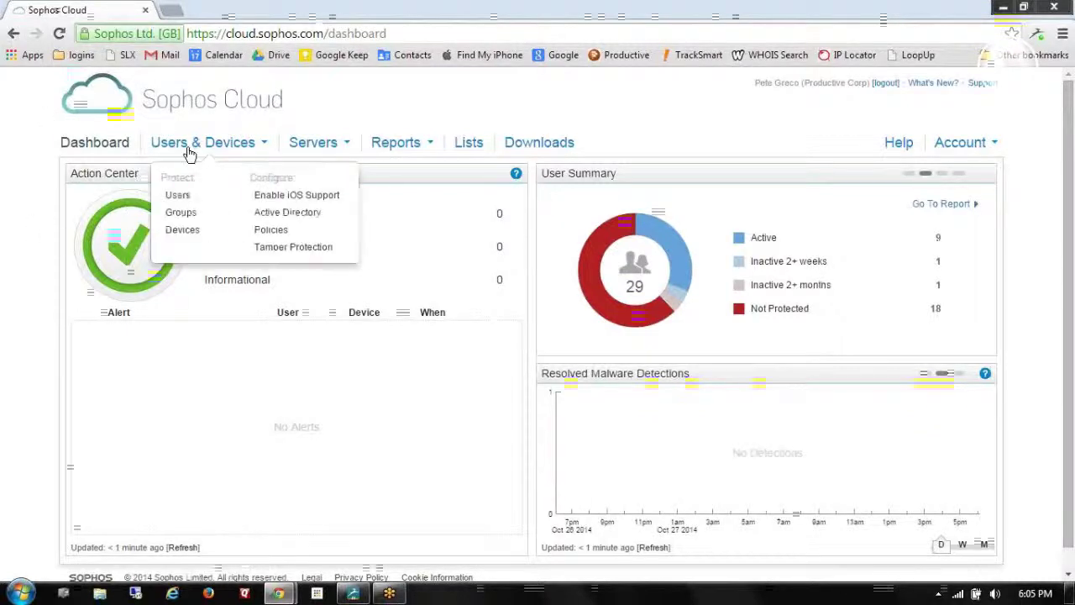
left_click(269, 232)
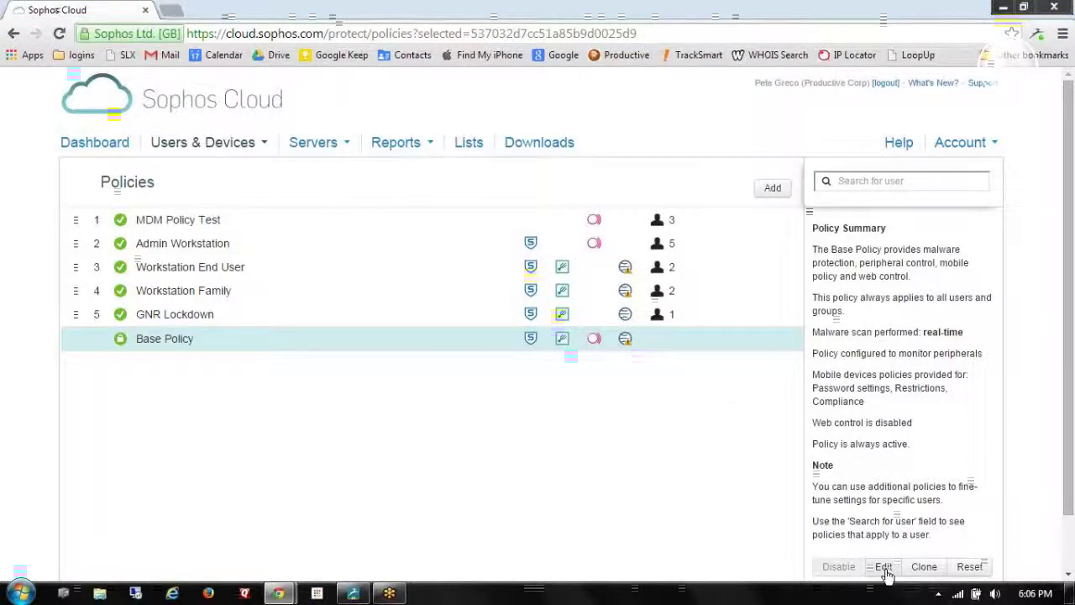
left_click(772, 190)
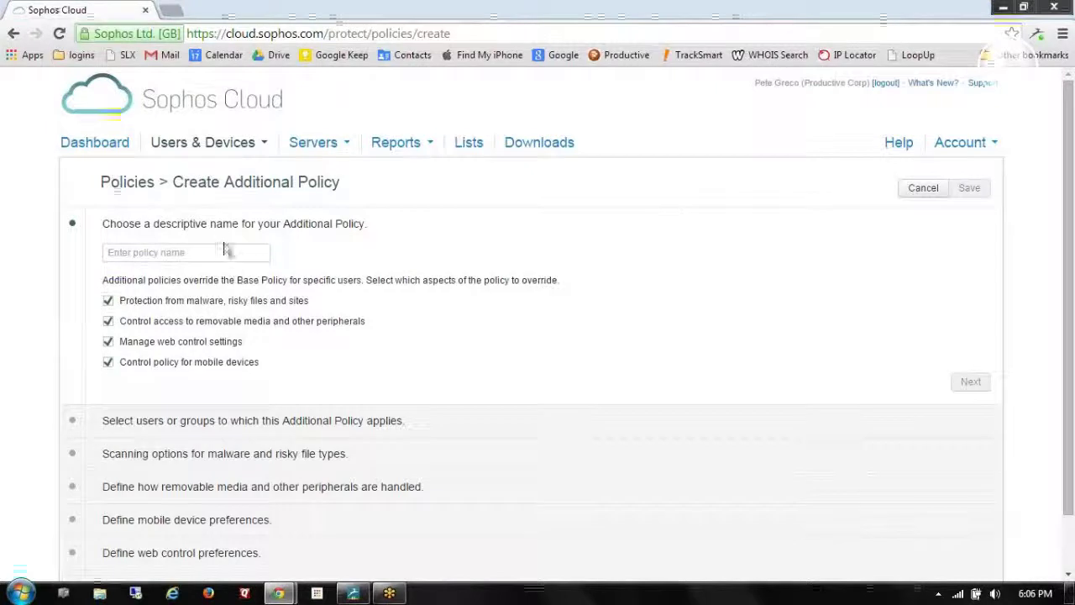
left_click(225, 250)
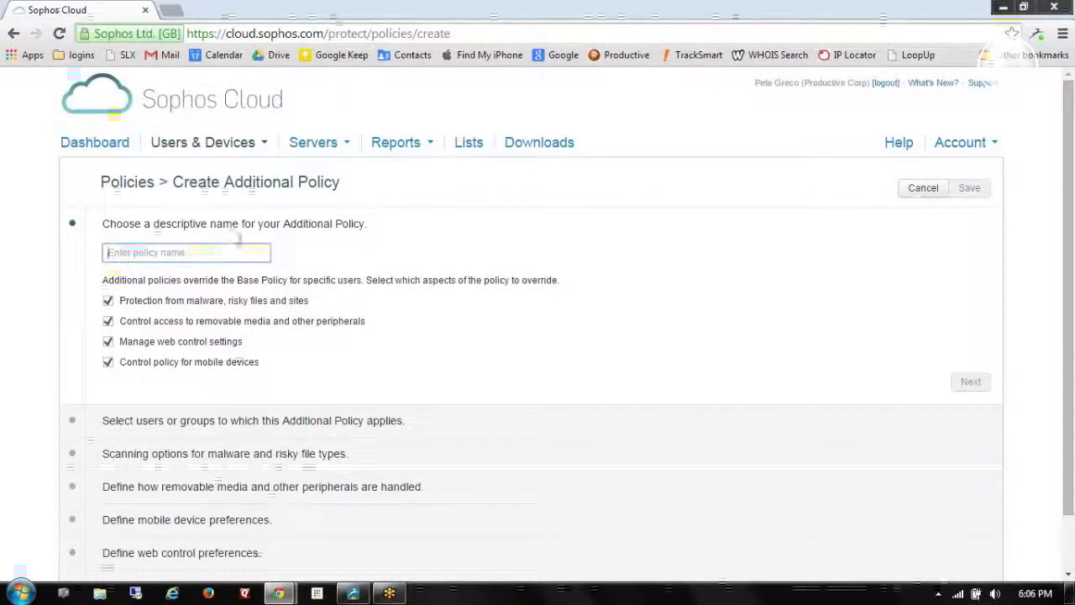
type("Test P")
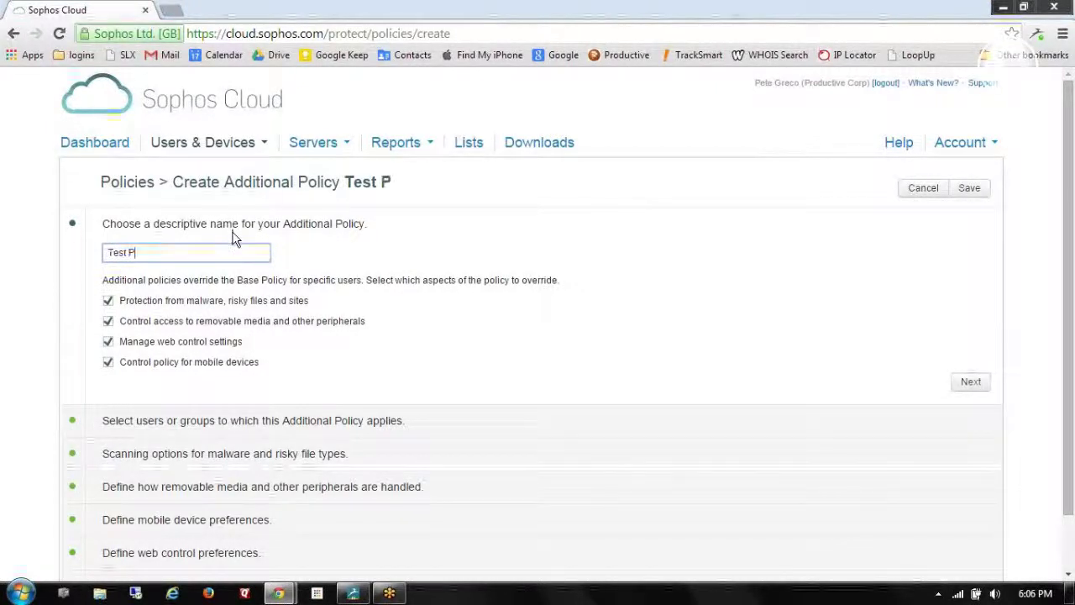
type("olicy")
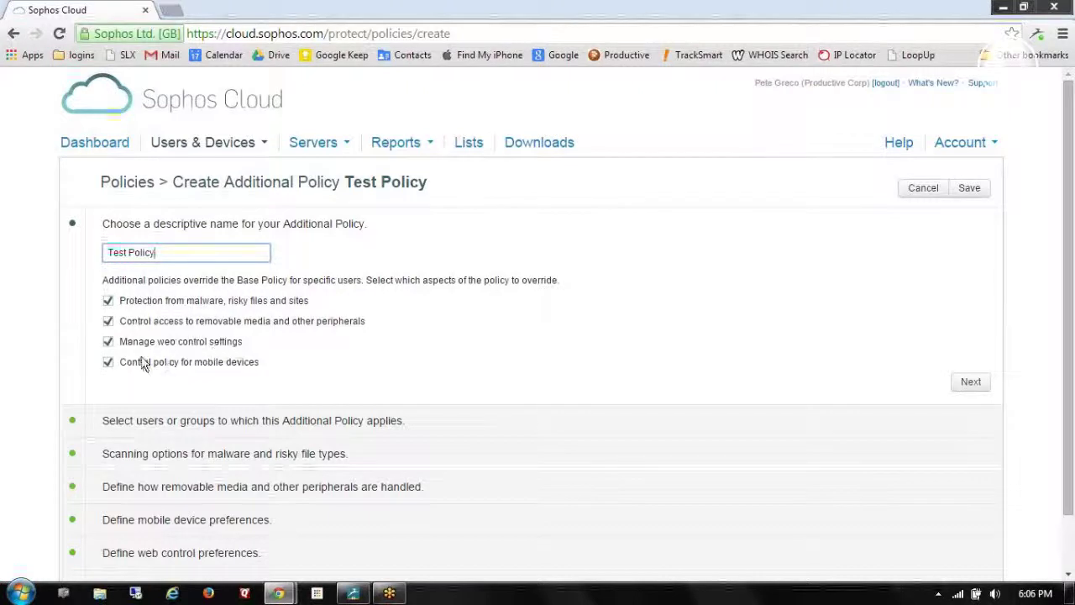
- Exclude mobile device control from Test Policy and proceed to the user and group selection
left_click(109, 363)
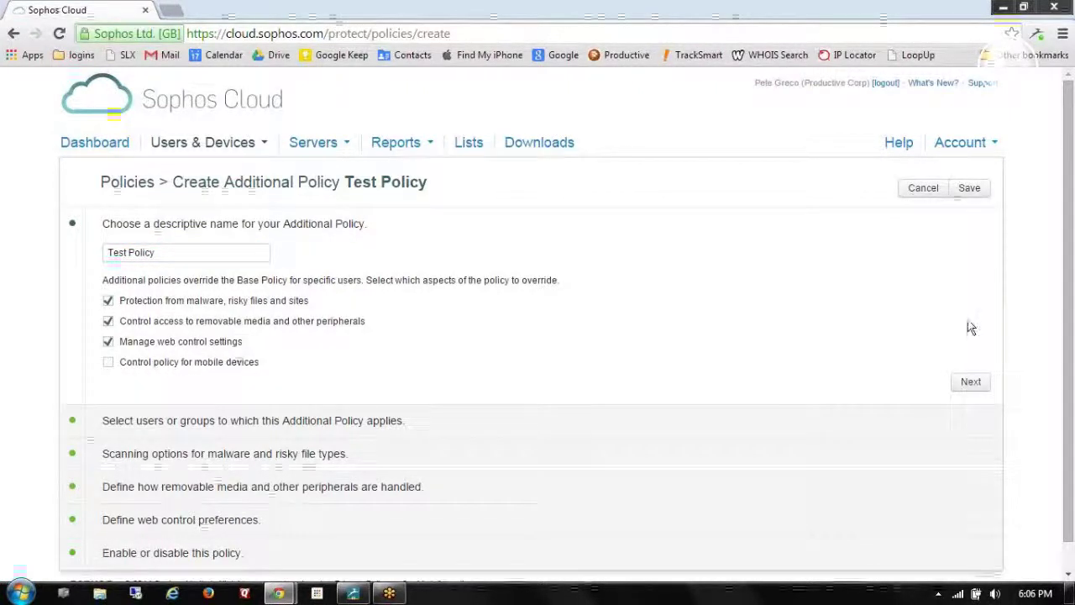
scroll(1068, 312, "down", 1)
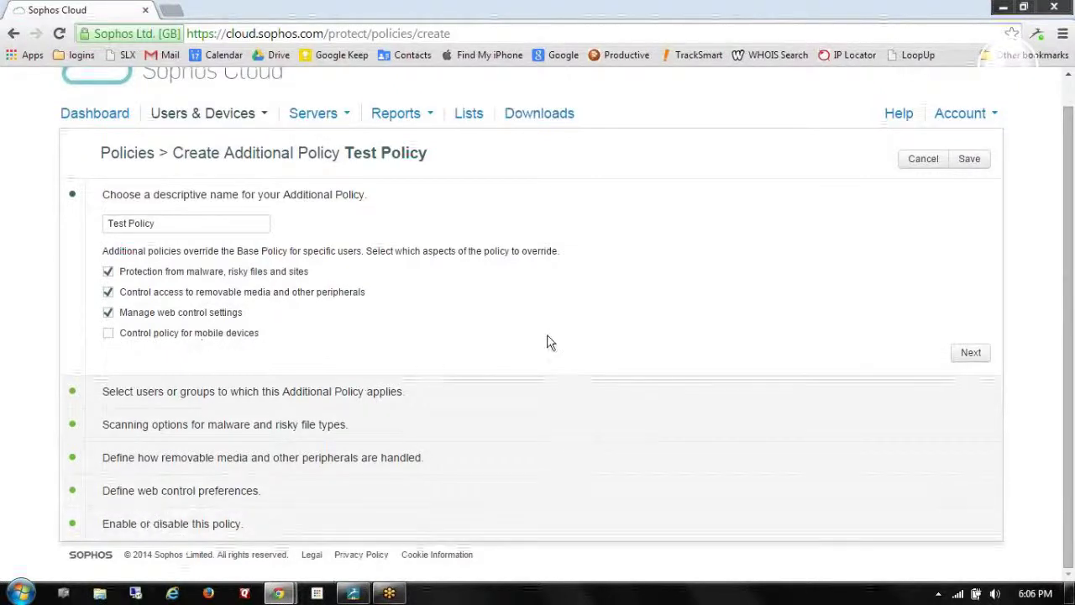
left_click(967, 354)
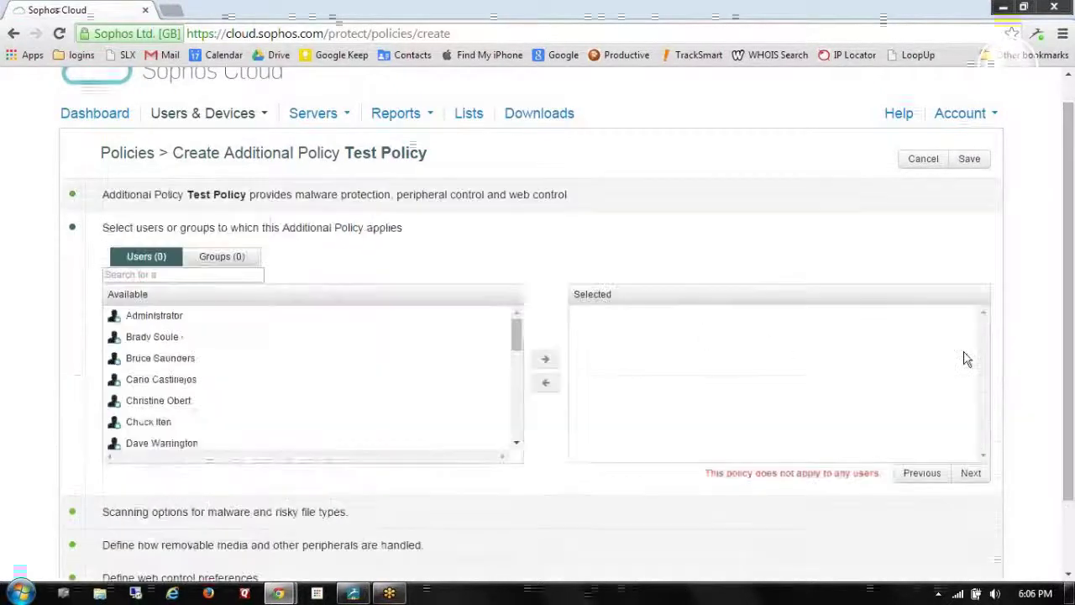
- Apply the policy to the Administrator account and the second remaining available user, and proceed to the scanning options
left_click(130, 315)
left_click(545, 359)
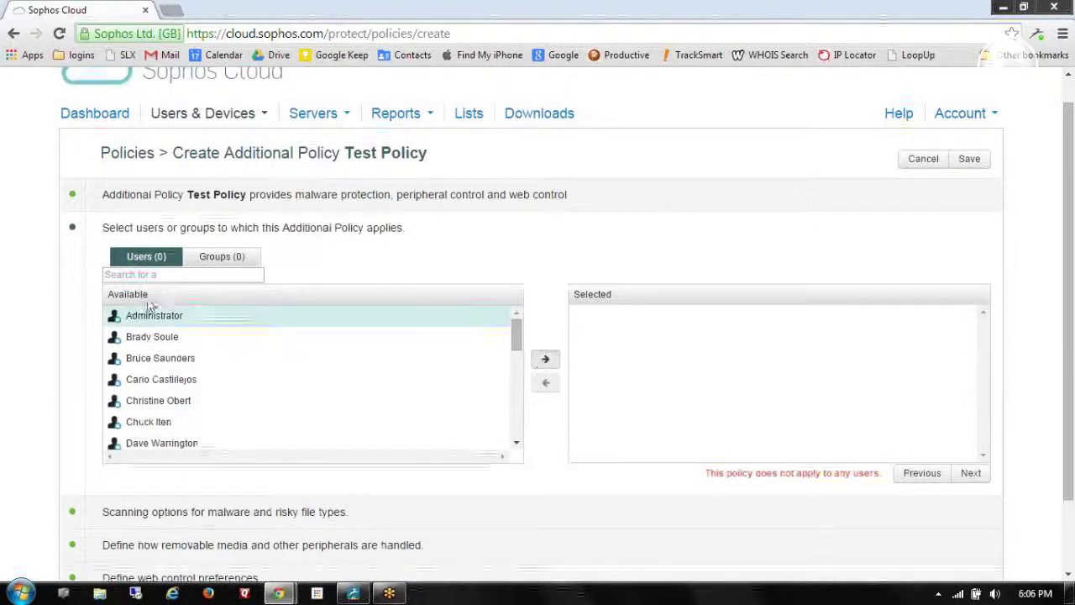
left_click(144, 337)
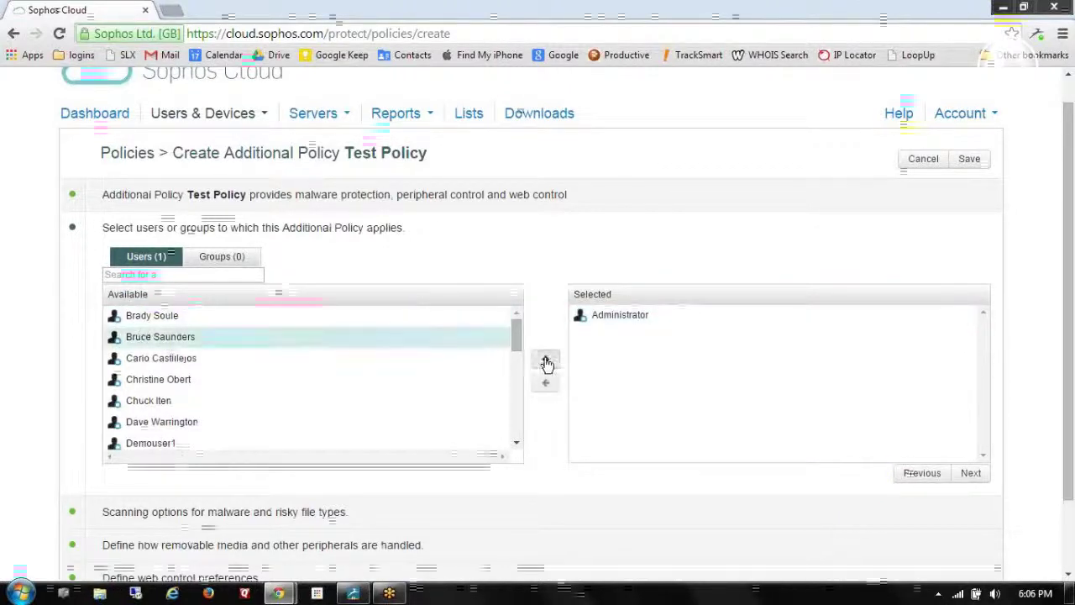
left_click(545, 362)
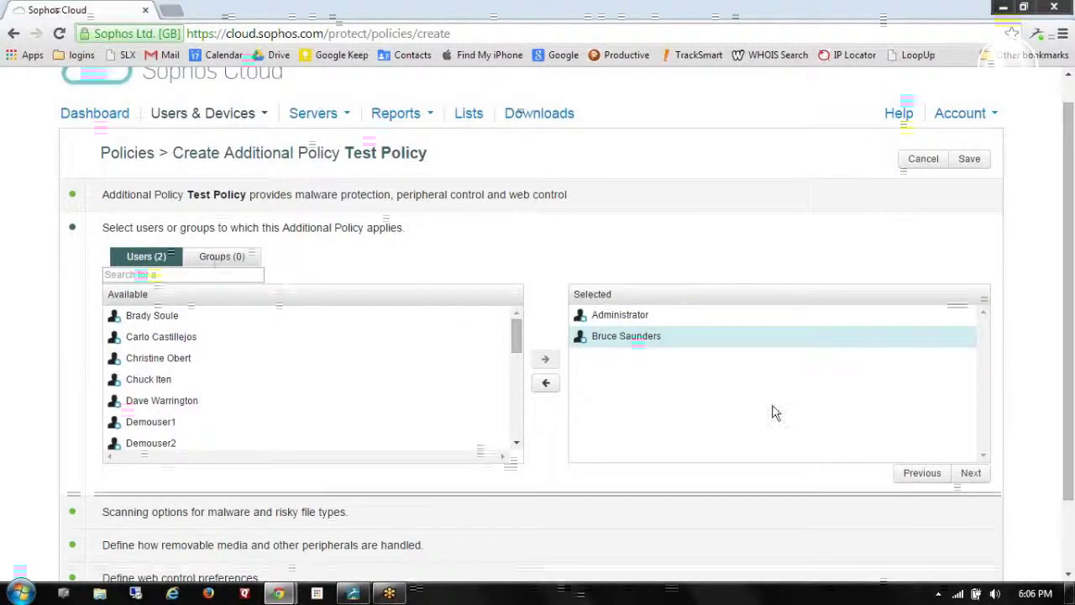
left_click(972, 473)
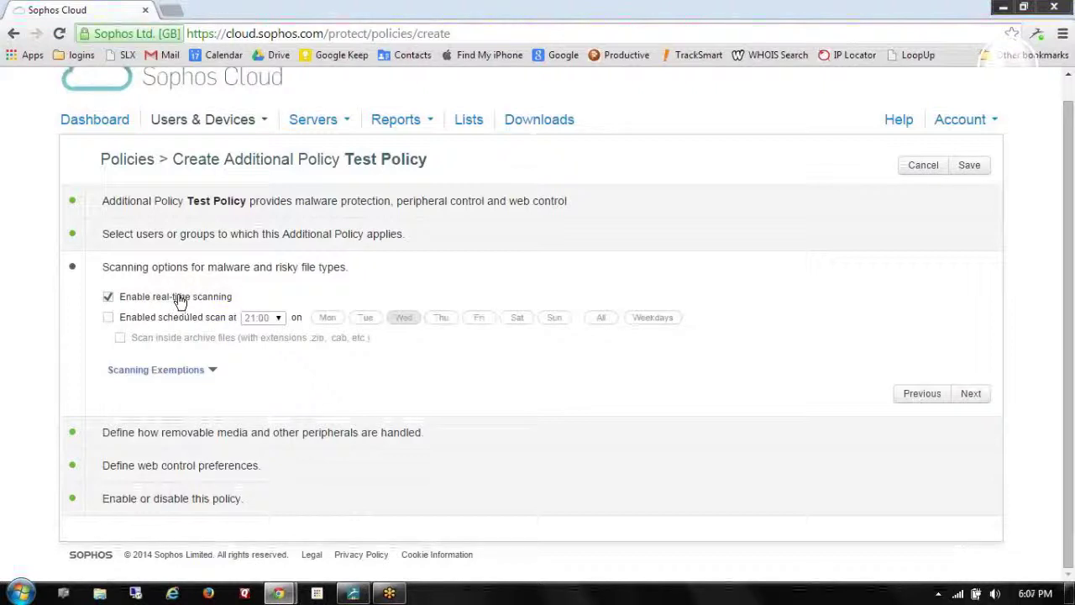
- Enable a scheduled malware scan at 23:30 on Saturday only
left_click(107, 319)
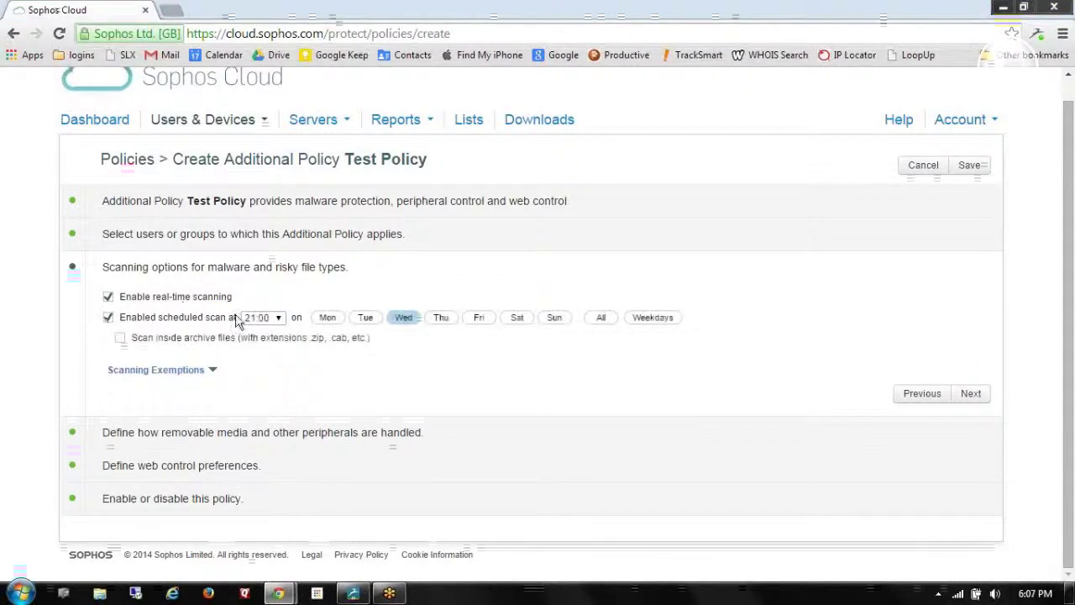
left_click(517, 319)
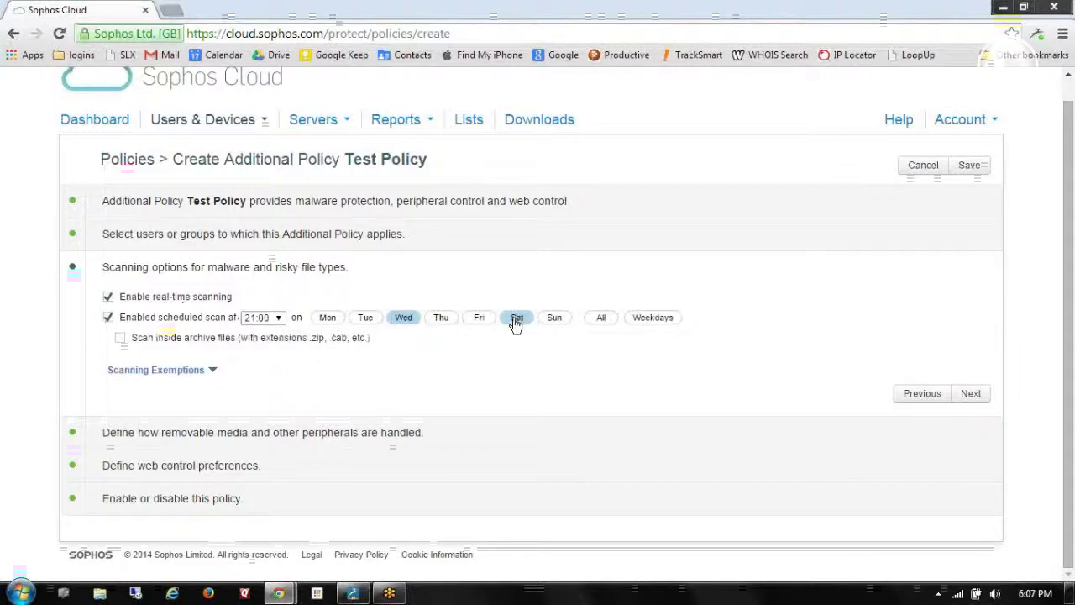
left_click(403, 325)
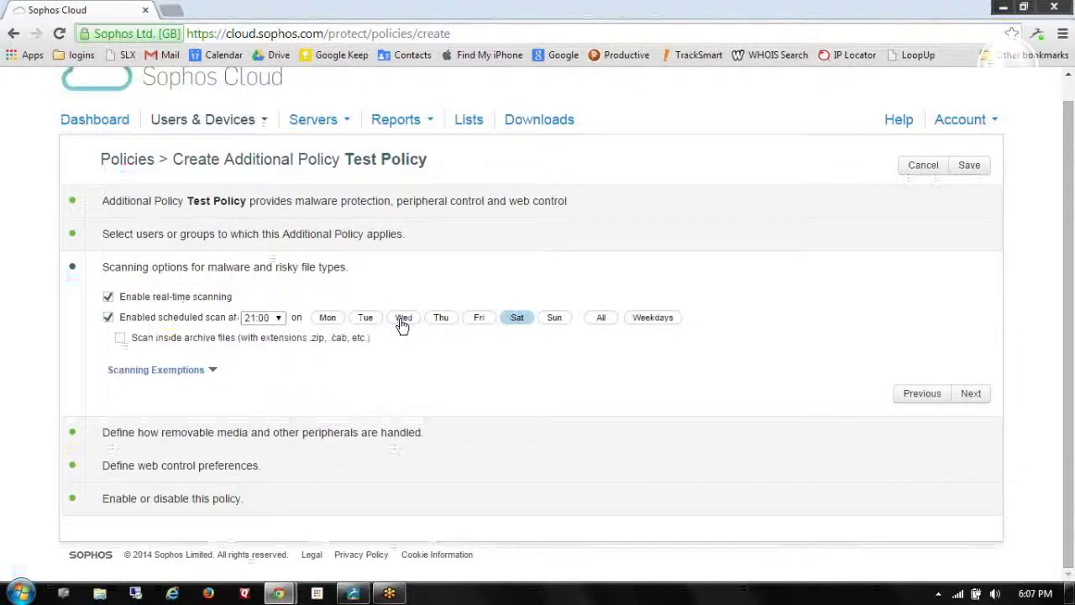
left_click(278, 319)
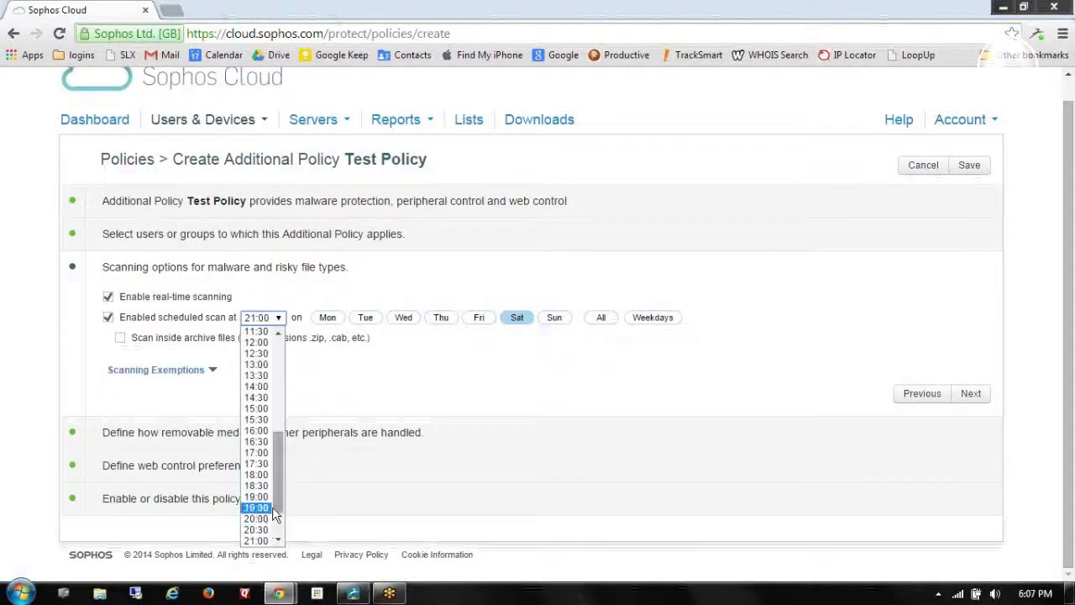
scroll(277, 515, "down", 2)
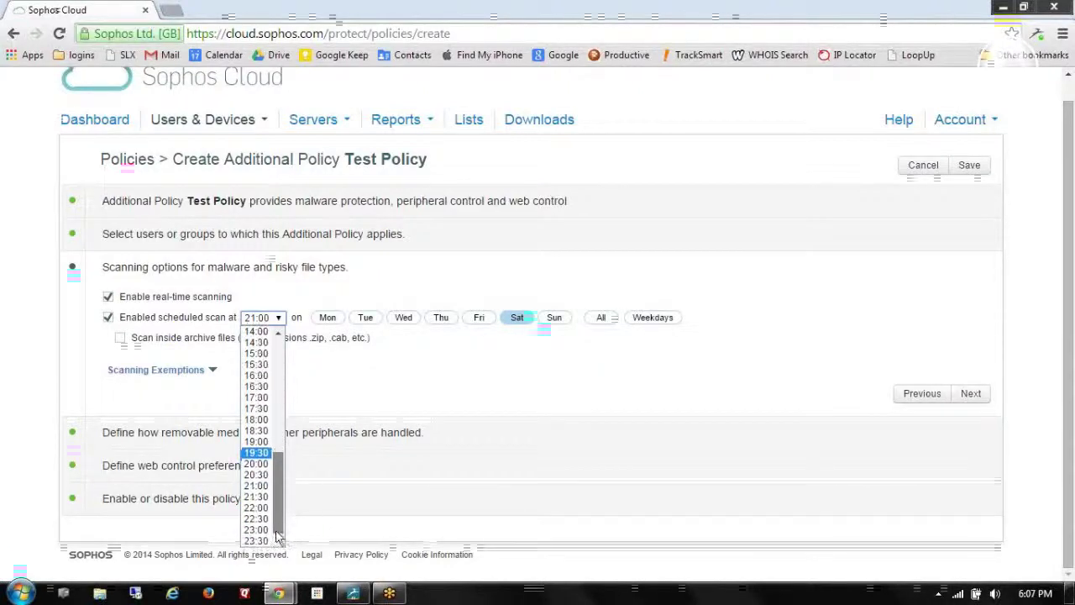
left_click(262, 540)
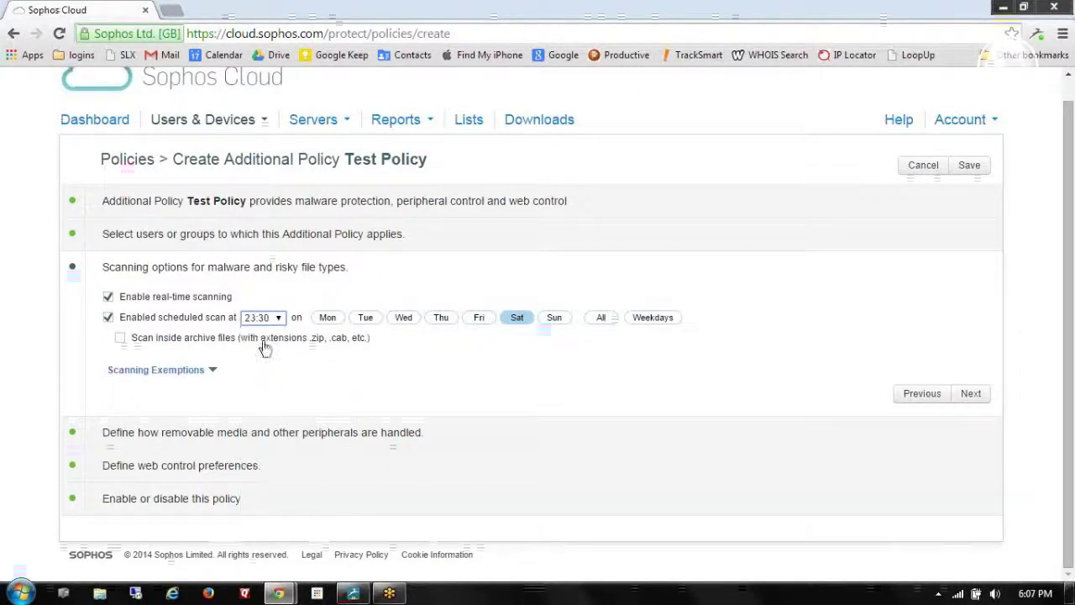
left_click(120, 341)
- Create a Windows file exemption for outlook.exe covering real-time and scheduled scanning, and proceed to the peripheral settings
left_click(140, 371)
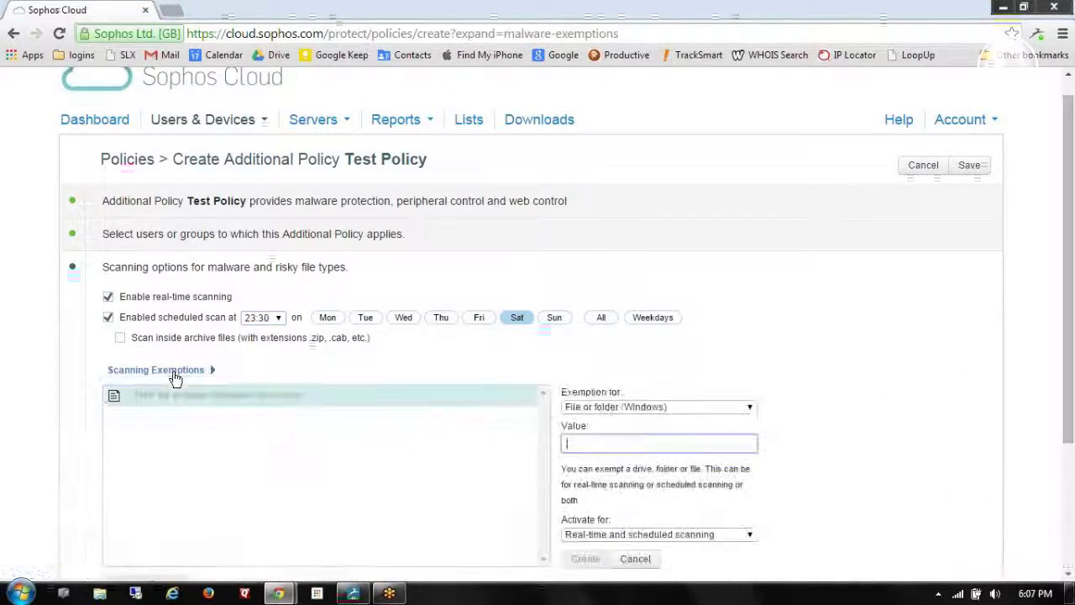
left_click_drag(1069, 278, 1069, 322)
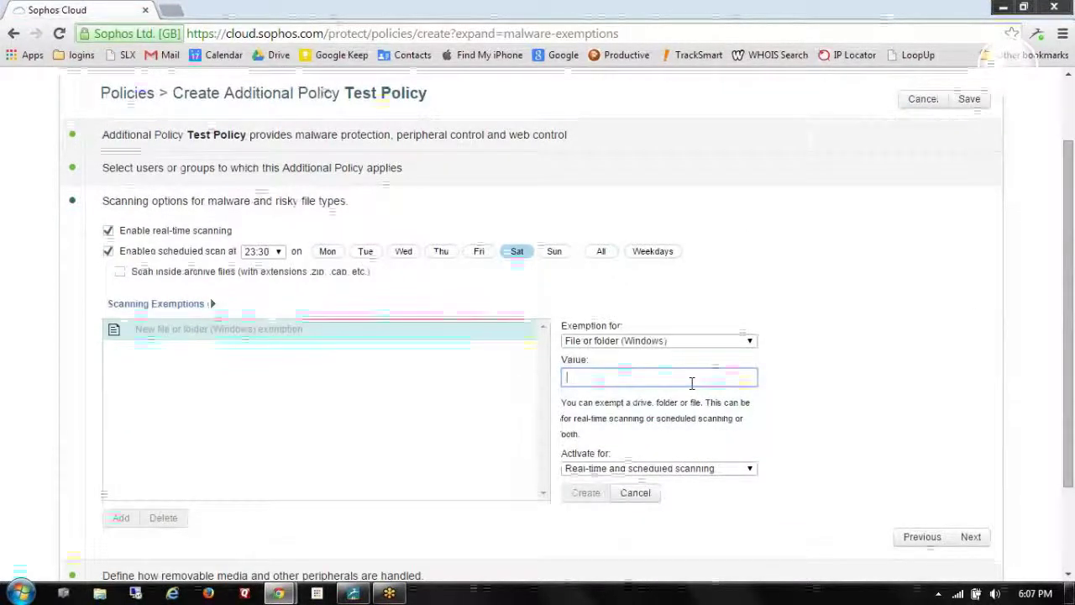
type("out")
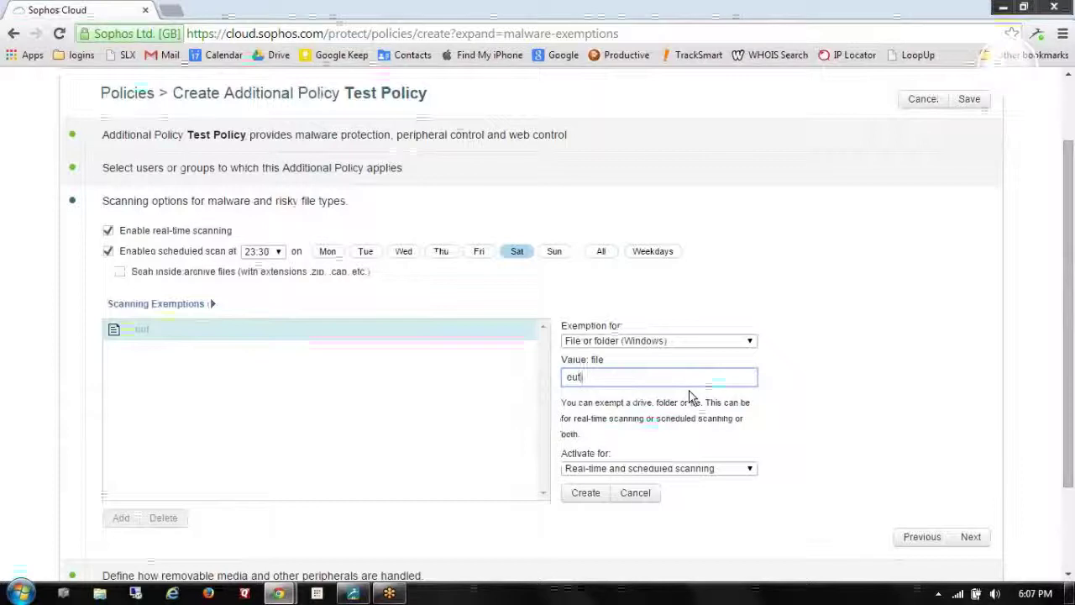
type("look ex")
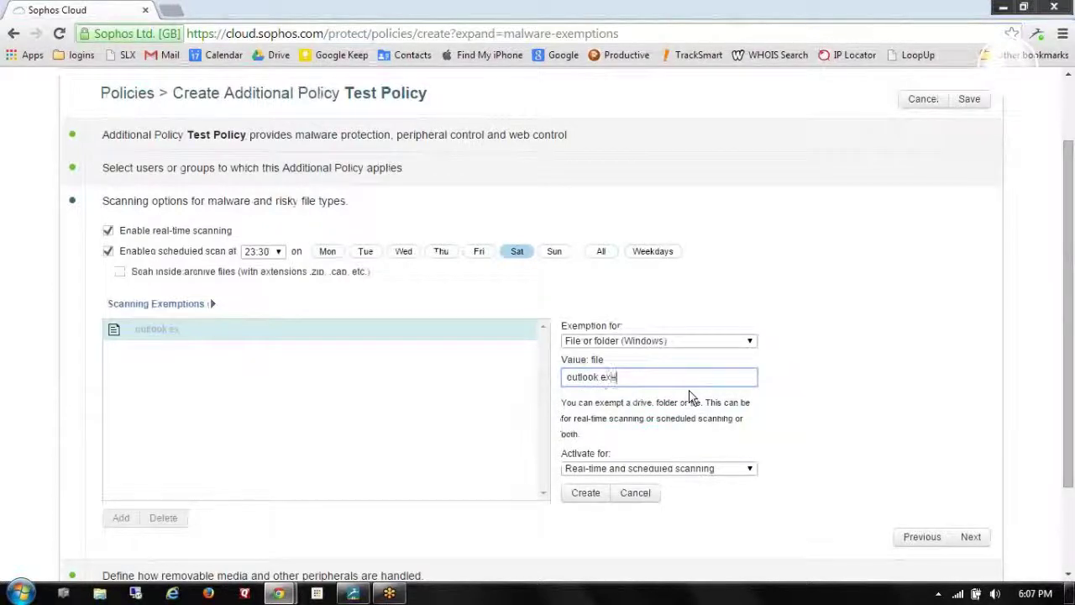
type("e")
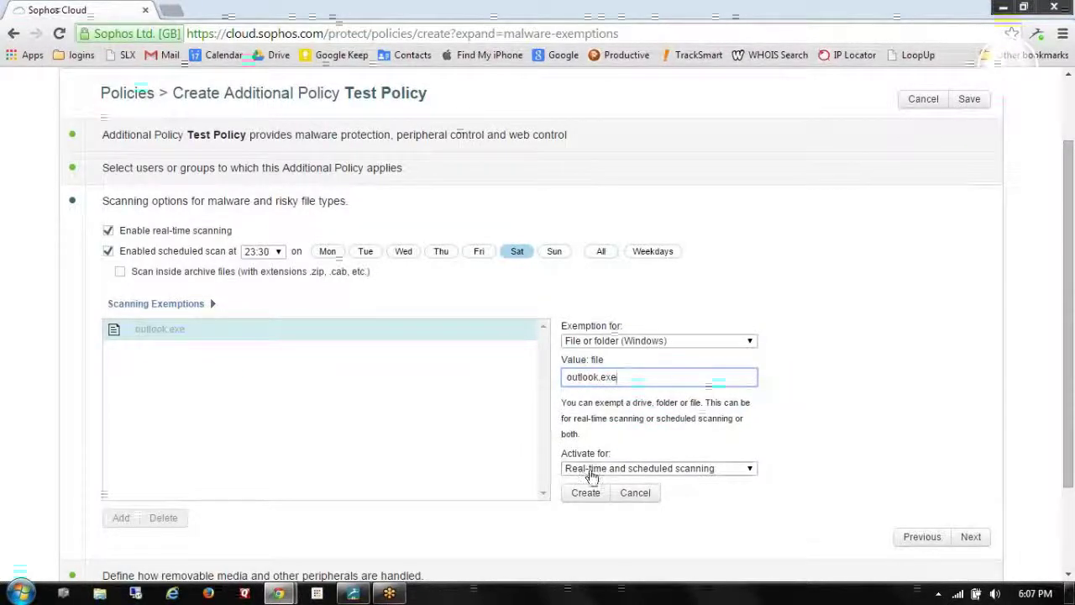
left_click(585, 492)
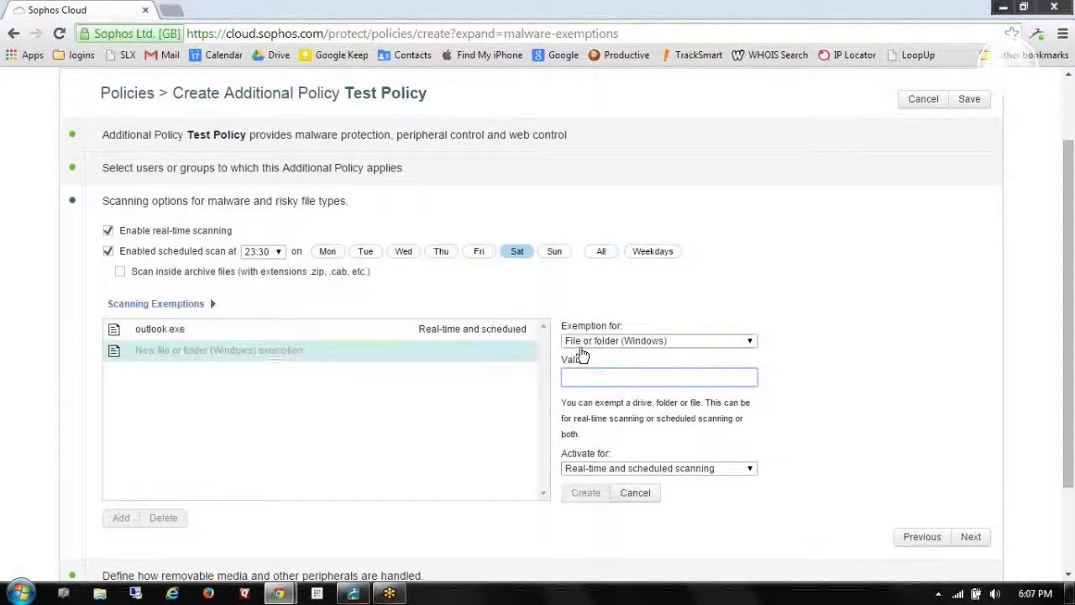
left_click(969, 538)
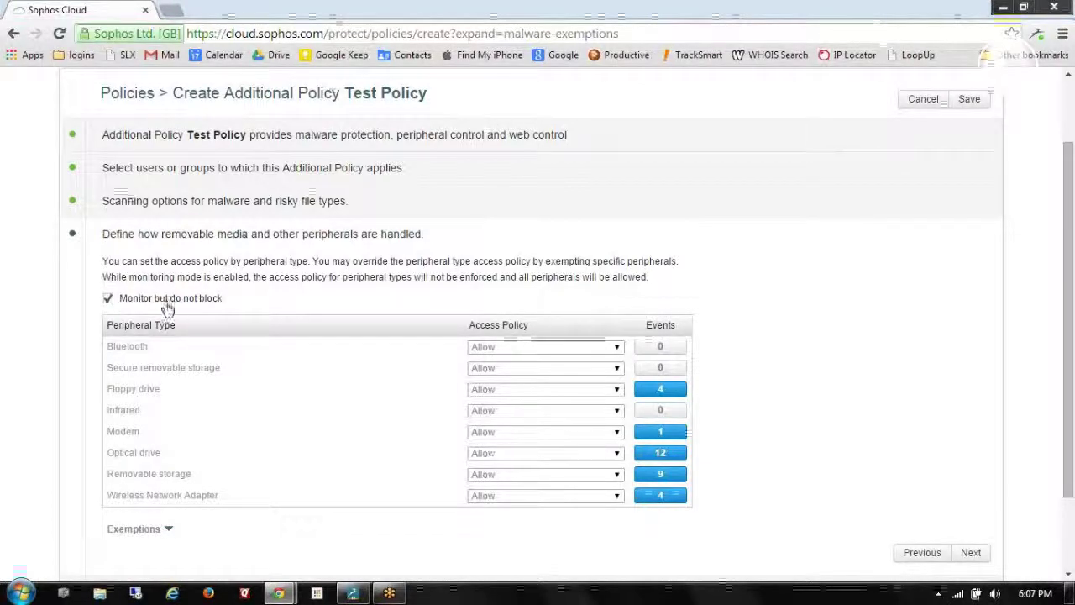
- Turn off monitor-only mode for peripherals and set Bluetooth, floppy drive and infrared access to Deny
left_click(108, 300)
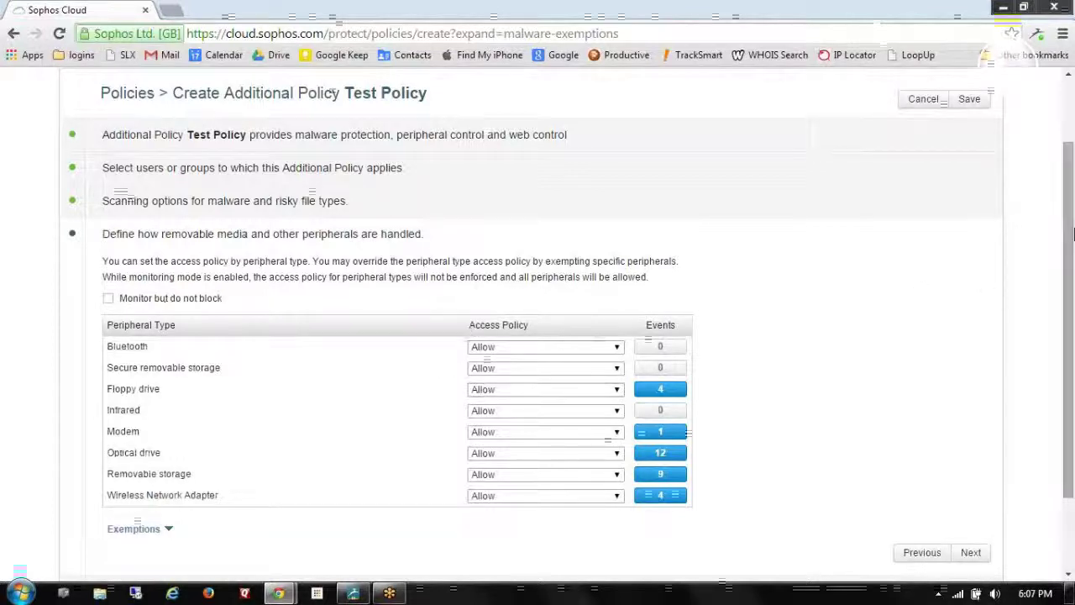
left_click_drag(1072, 235, 1046, 288)
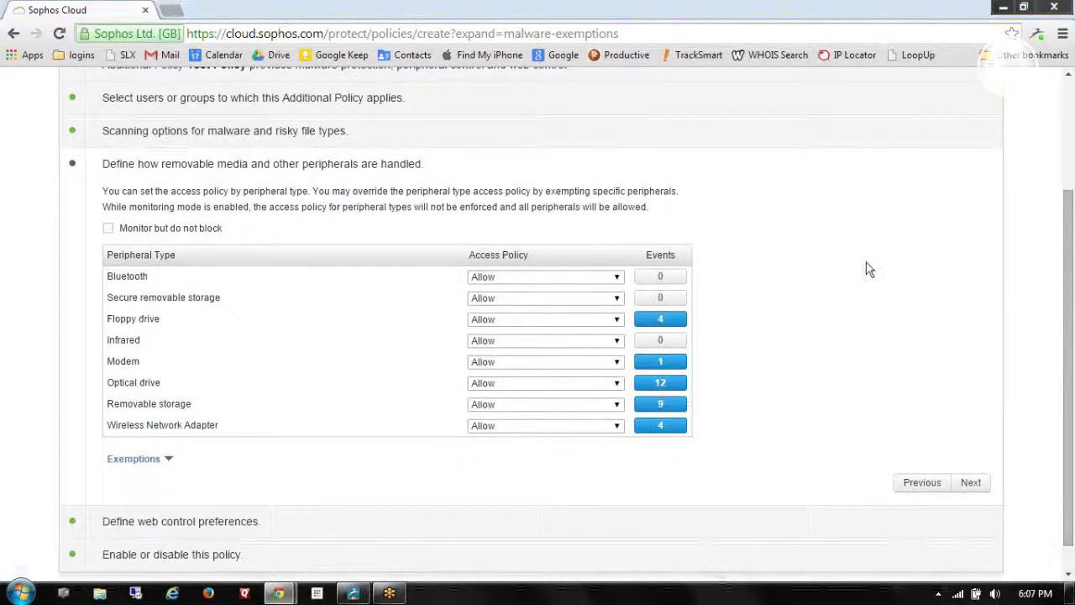
left_click(614, 280)
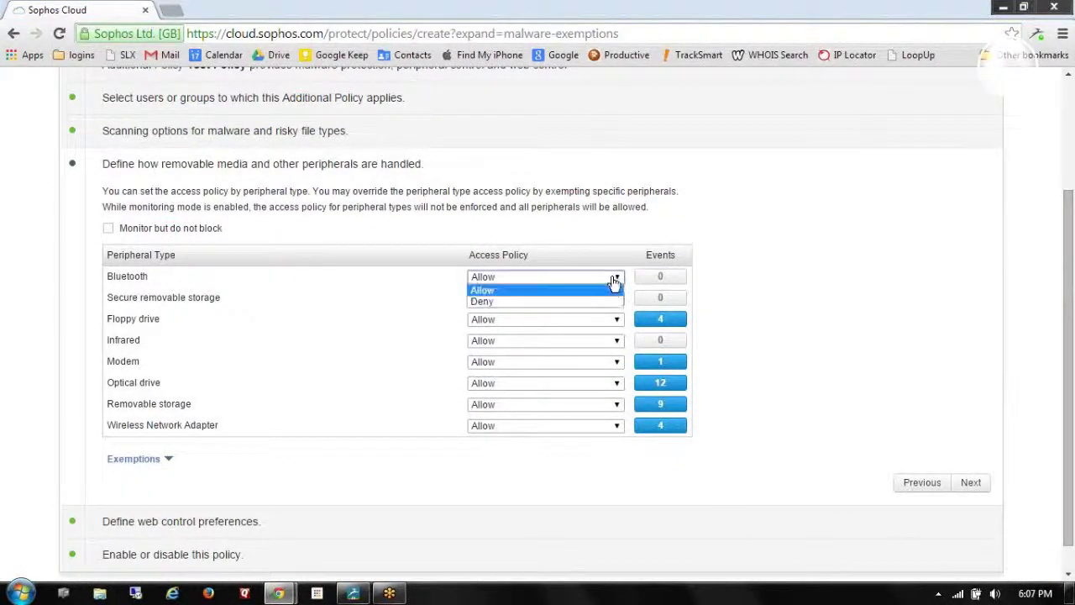
left_click(523, 304)
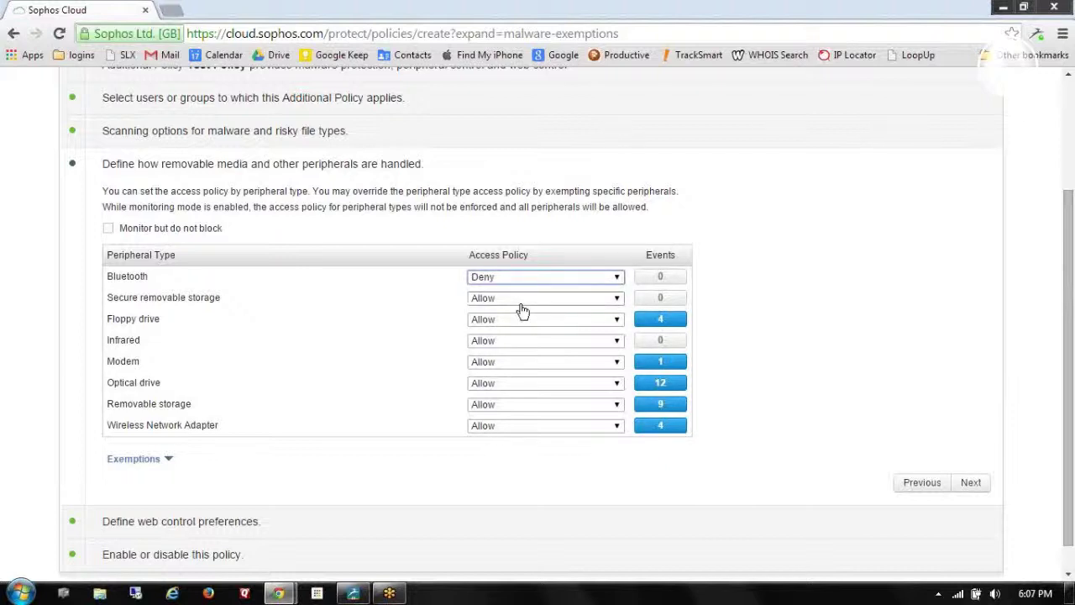
left_click(612, 320)
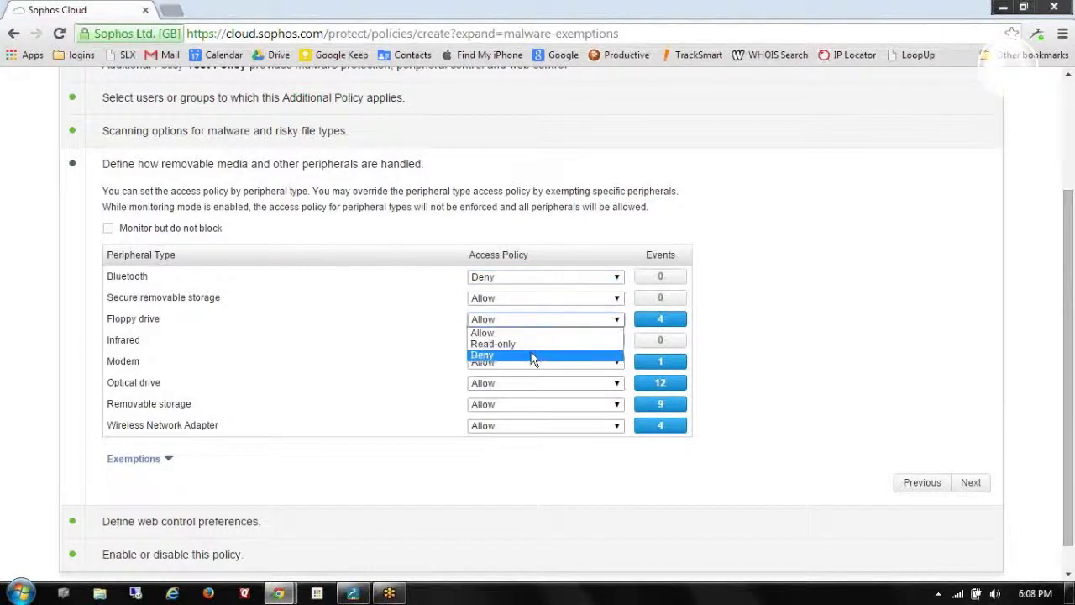
left_click(531, 355)
left_click(580, 340)
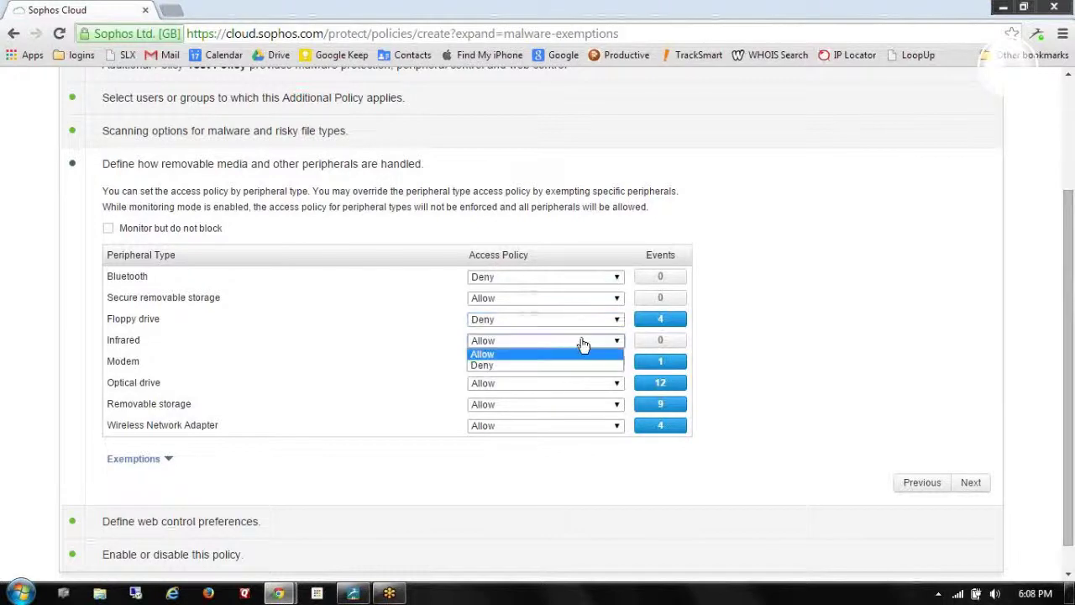
left_click(511, 368)
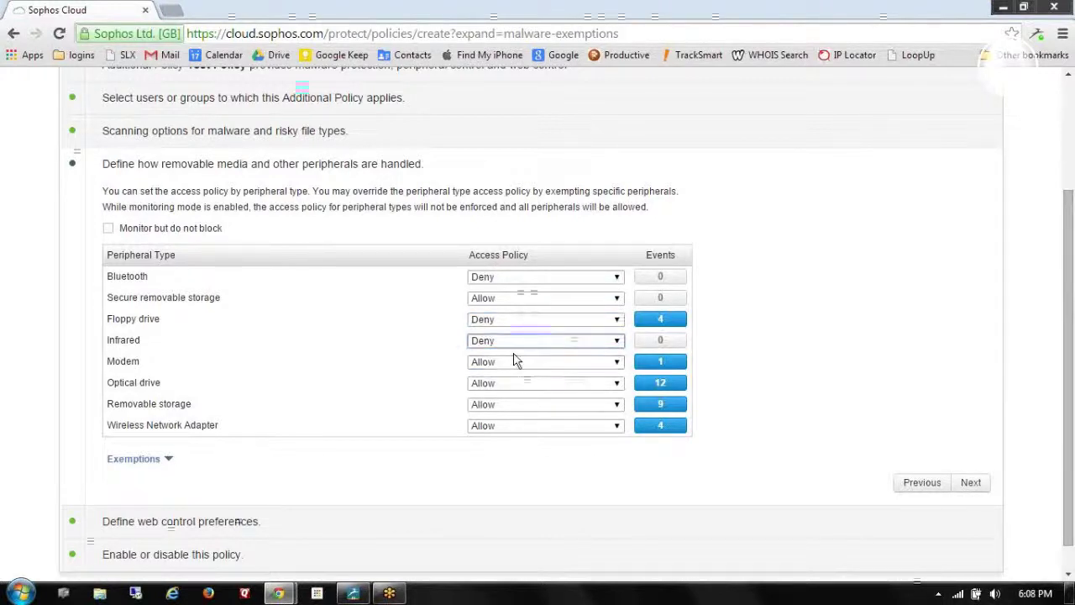
- Set the access policy for secure removable storage, removable storage and optical drives to Read-only
left_click(510, 302)
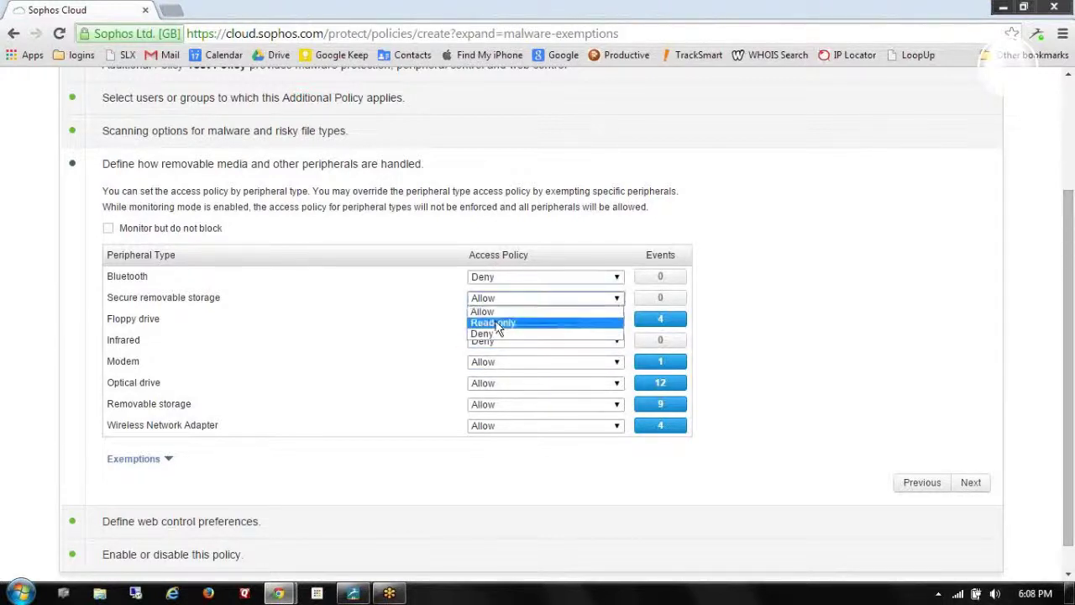
left_click(497, 326)
left_click(492, 404)
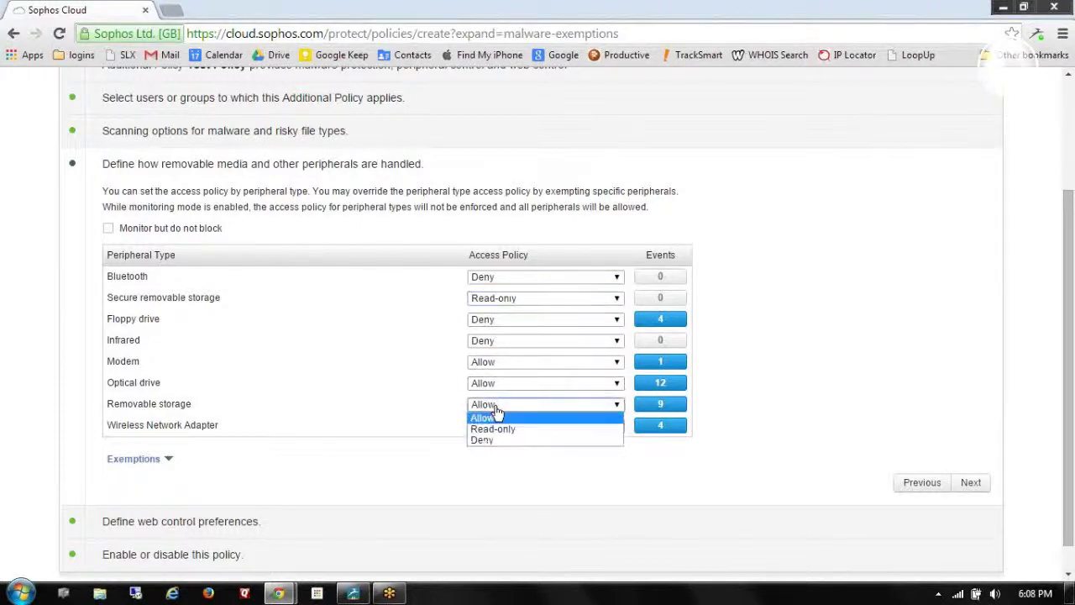
left_click(489, 430)
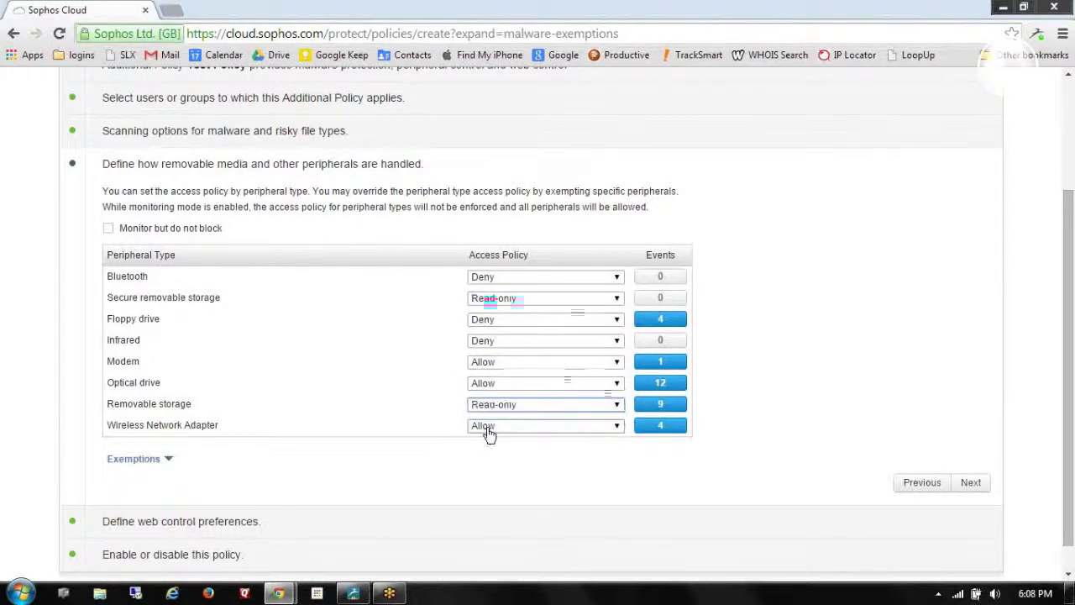
left_click(491, 383)
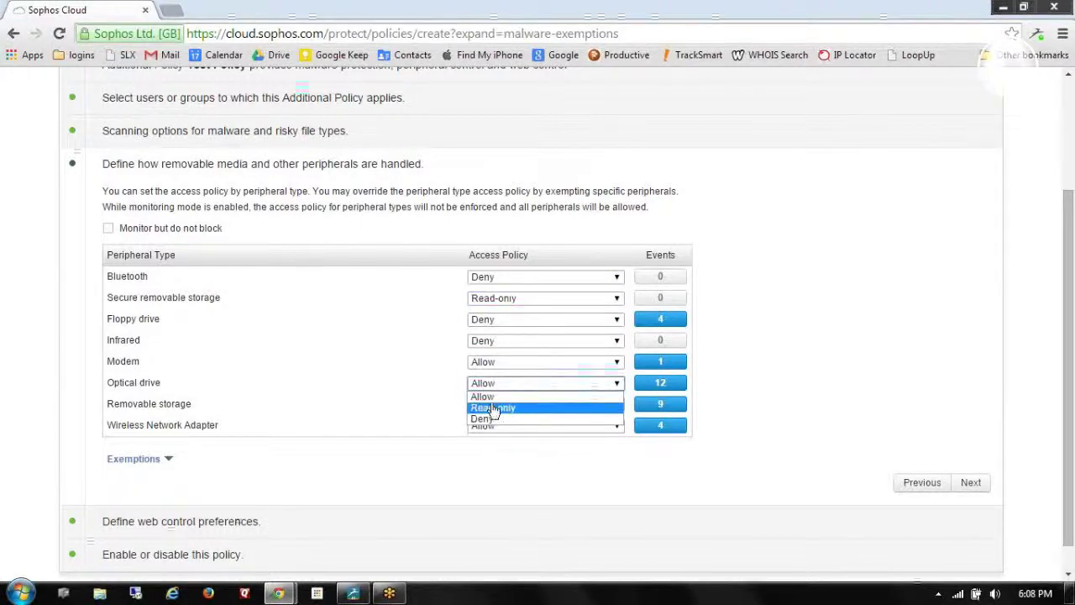
left_click(493, 408)
- Set the modem access policy to Deny and the wireless network adapter policy to Block Bridged
left_click(492, 361)
left_click(485, 417)
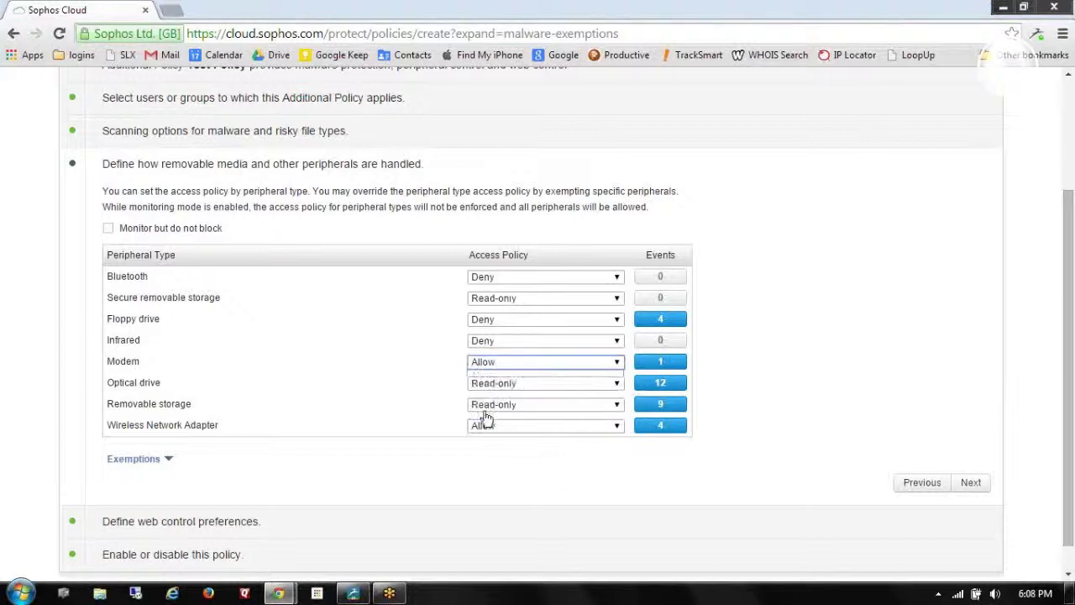
left_click(487, 425)
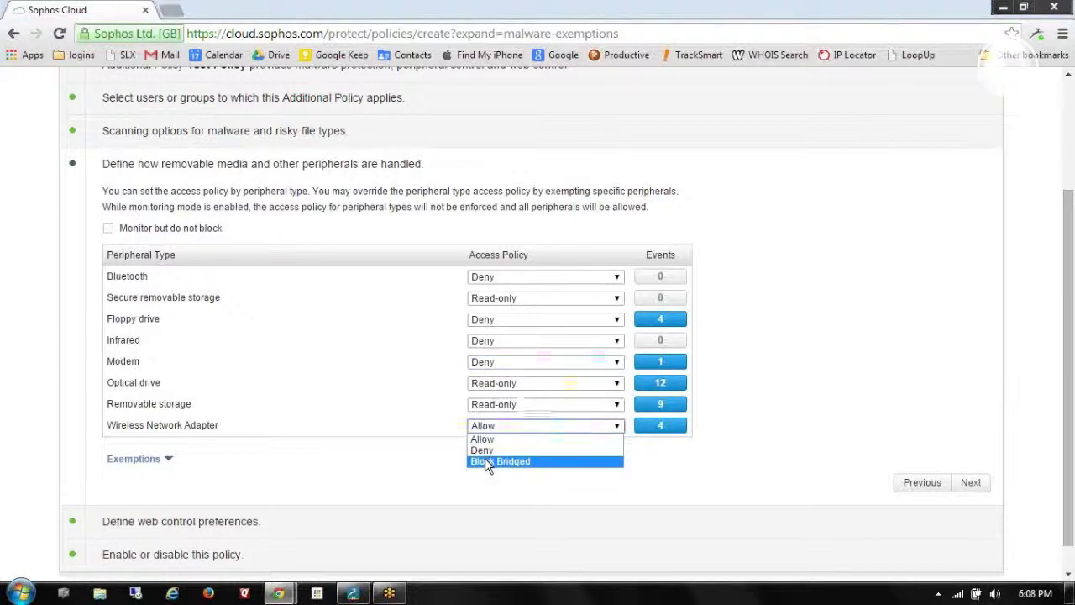
left_click(487, 462)
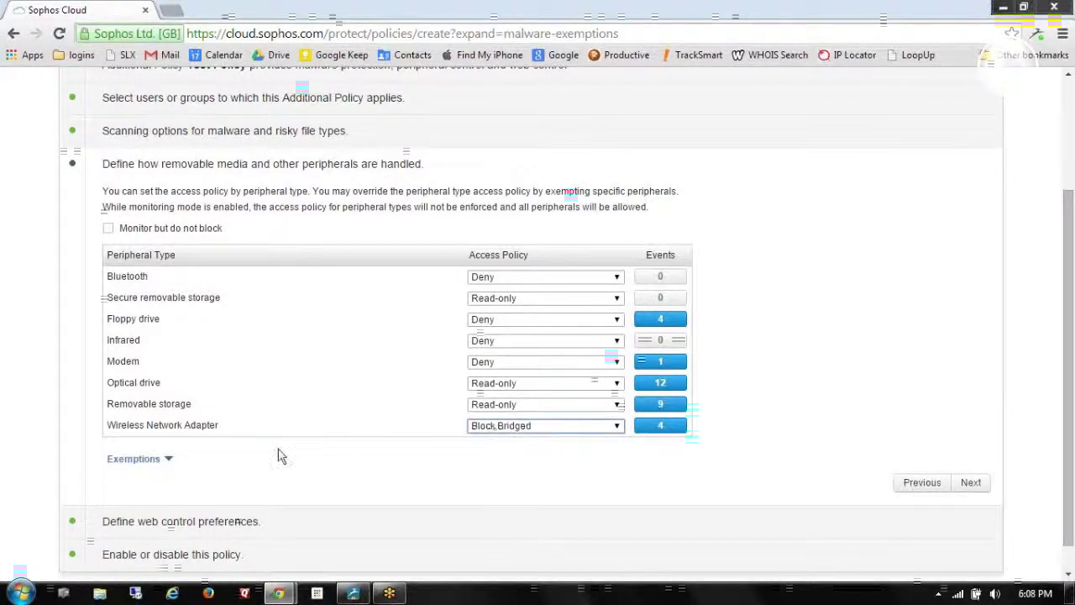
- Expand the peripheral exemptions for review and proceed to the web control preferences
left_click(150, 459)
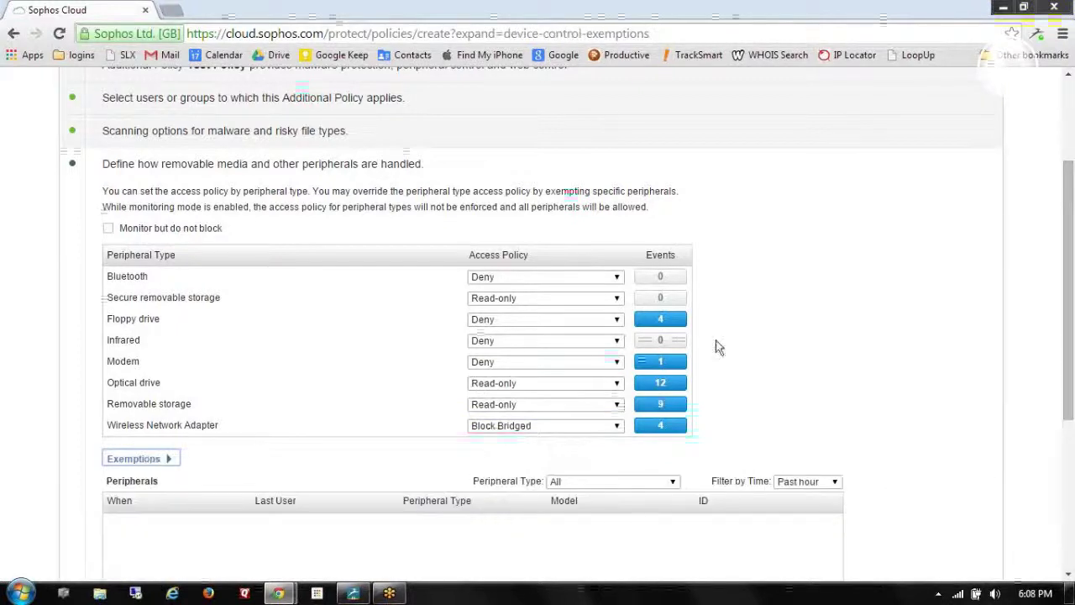
scroll(1056, 354, "down", 3)
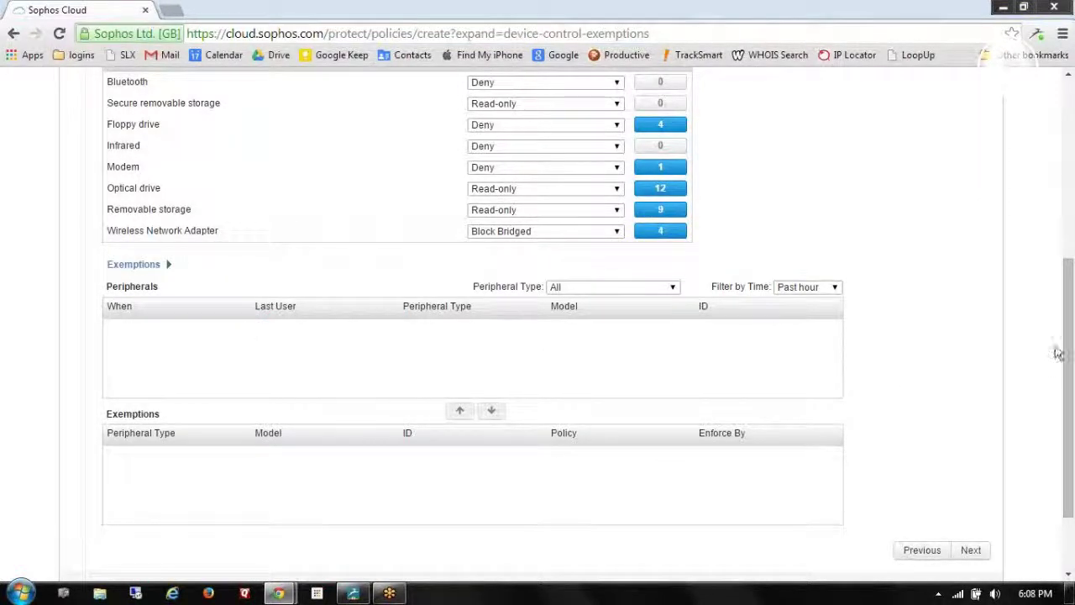
left_click_drag(1067, 346, 1067, 386)
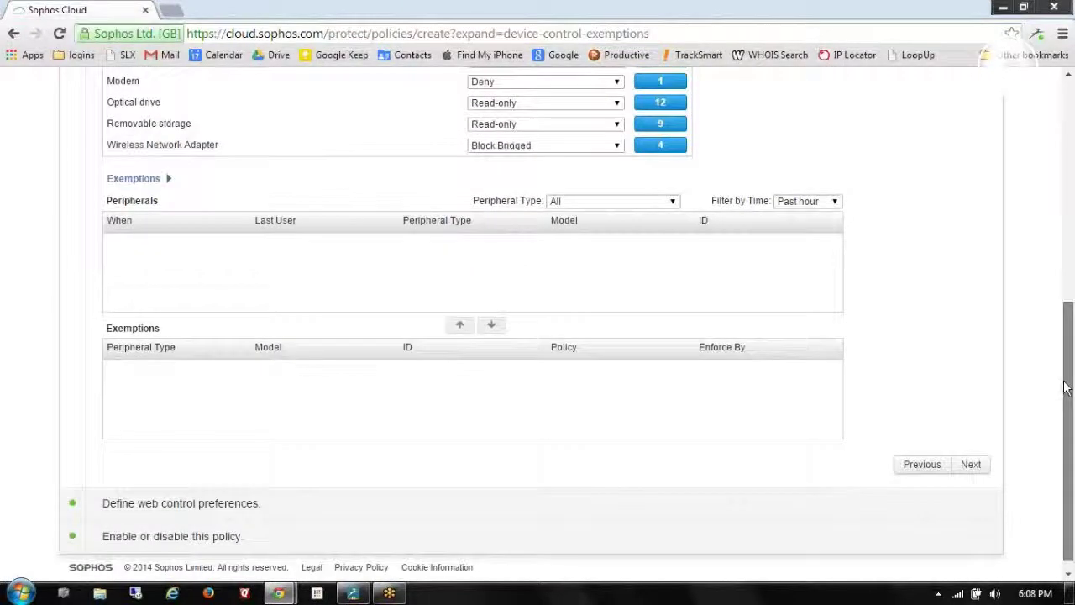
left_click(972, 467)
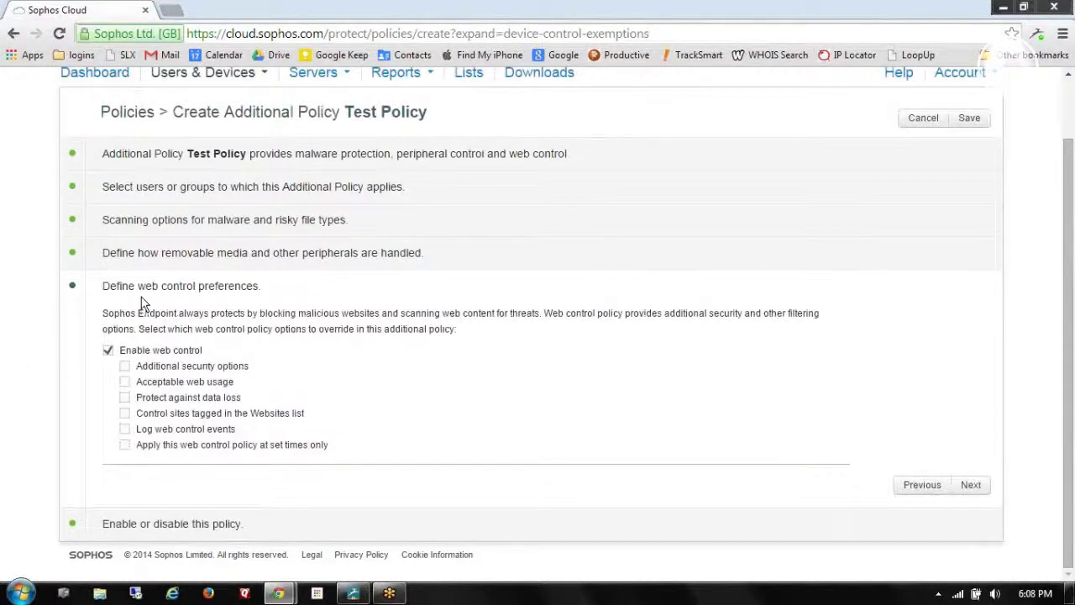
- Enable all web control overrides: additional security, acceptable usage, data loss protection, tagged sites, event logging and set times only
left_click(124, 368)
left_click(125, 382)
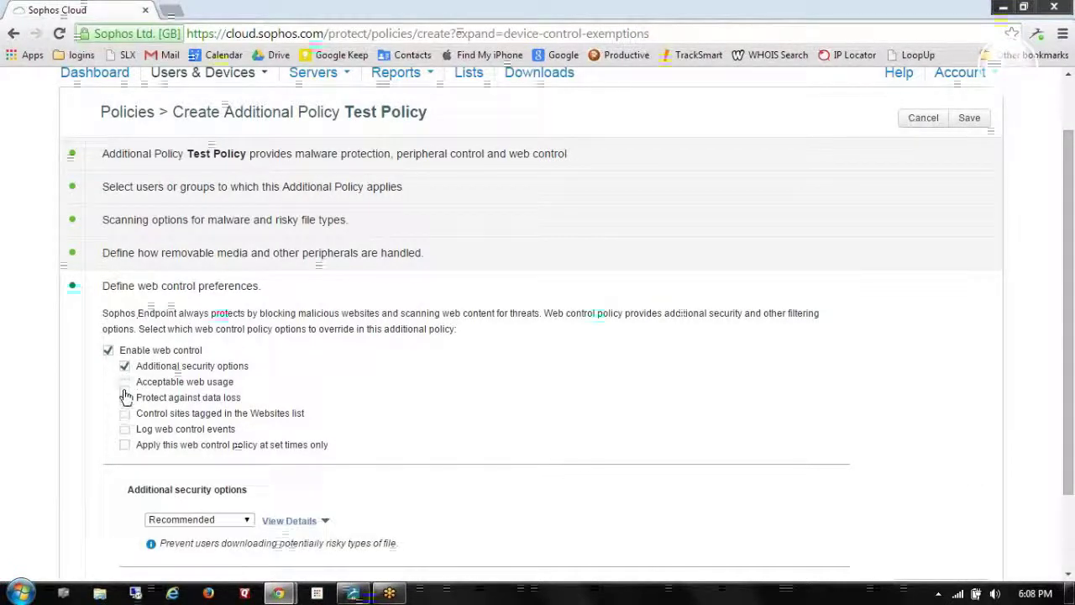
left_click_drag(1064, 270, 1065, 396)
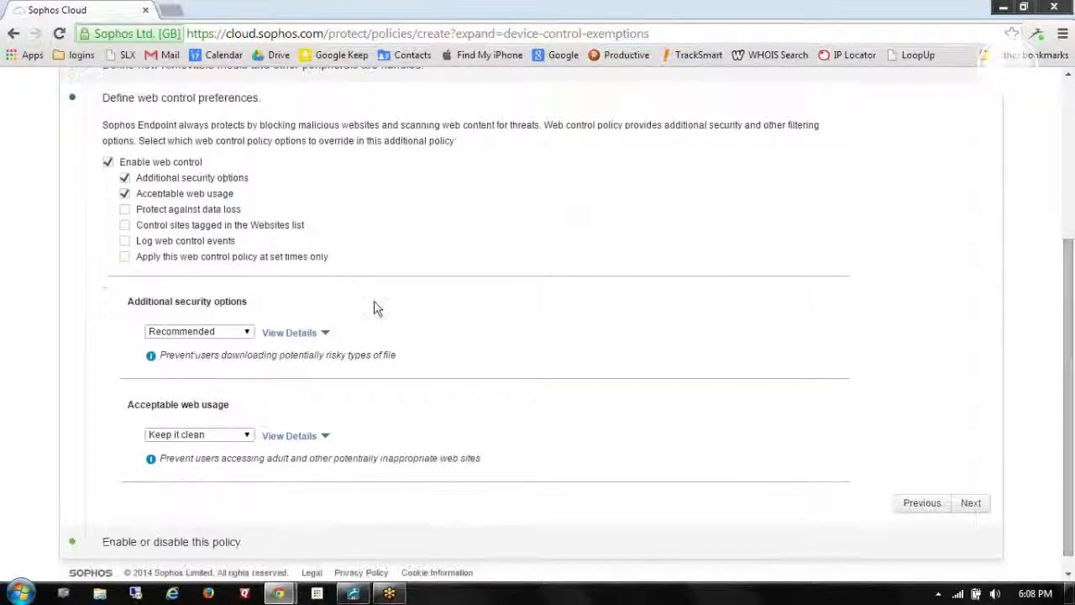
left_click(125, 211)
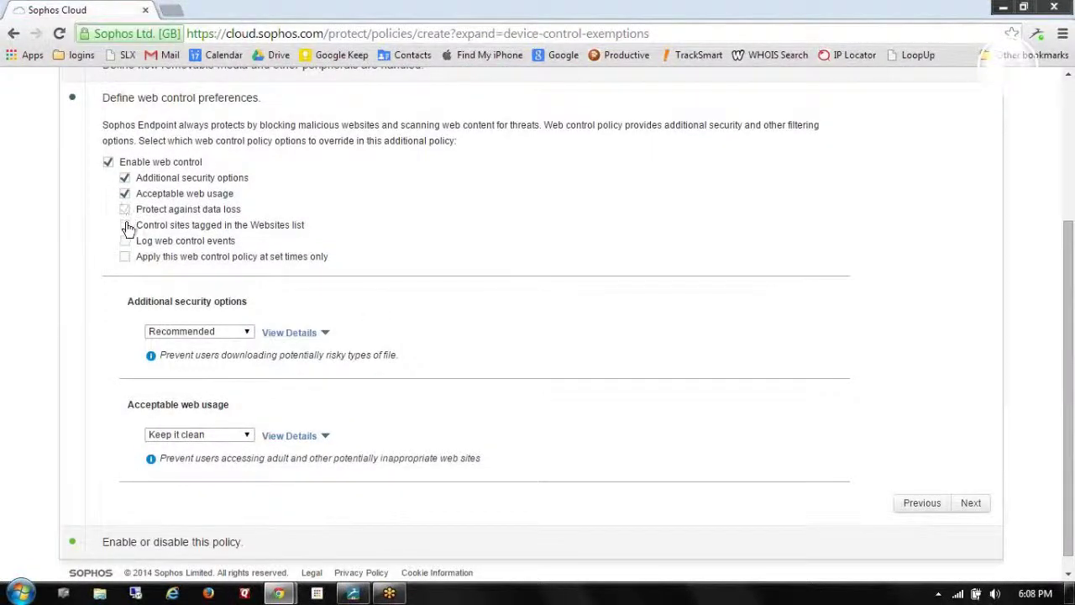
left_click(125, 225)
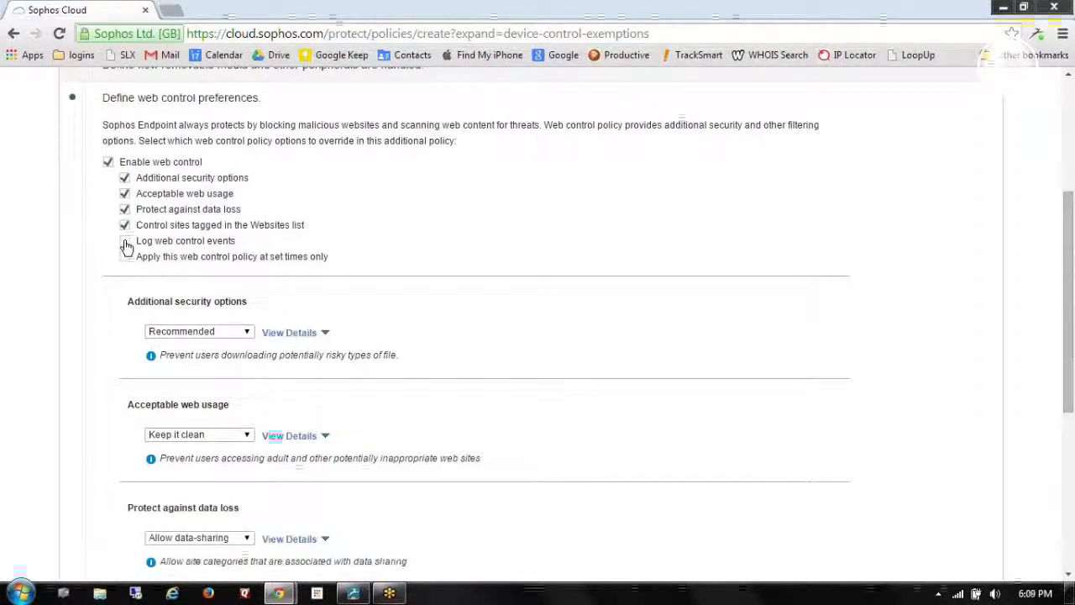
left_click(125, 241)
left_click(125, 258)
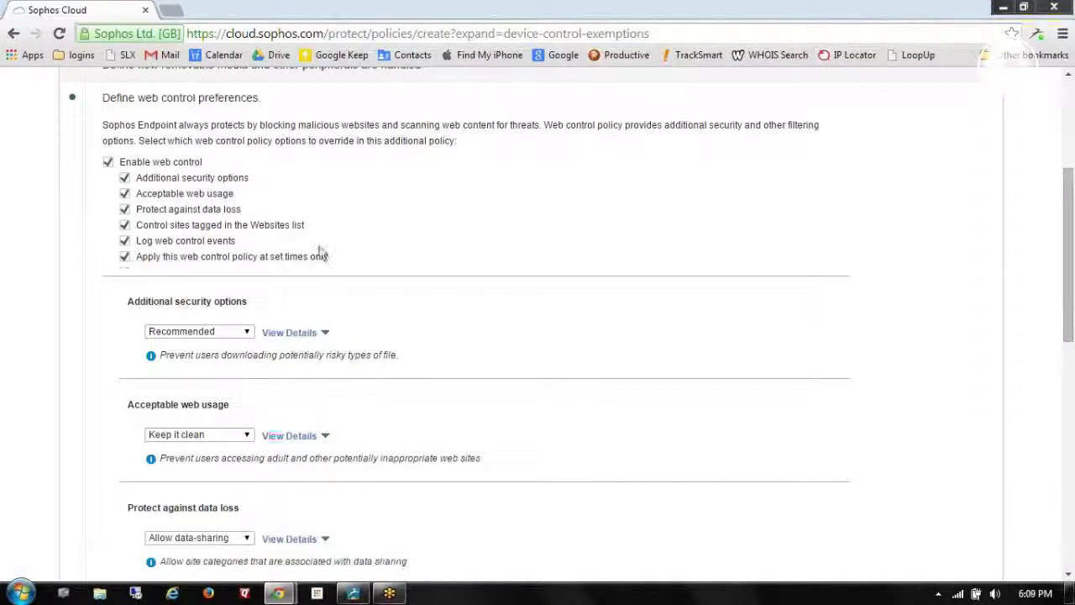
- Try custom additional security options with advertisements set to Block and the None preset, and return to Recommended
left_click(243, 335)
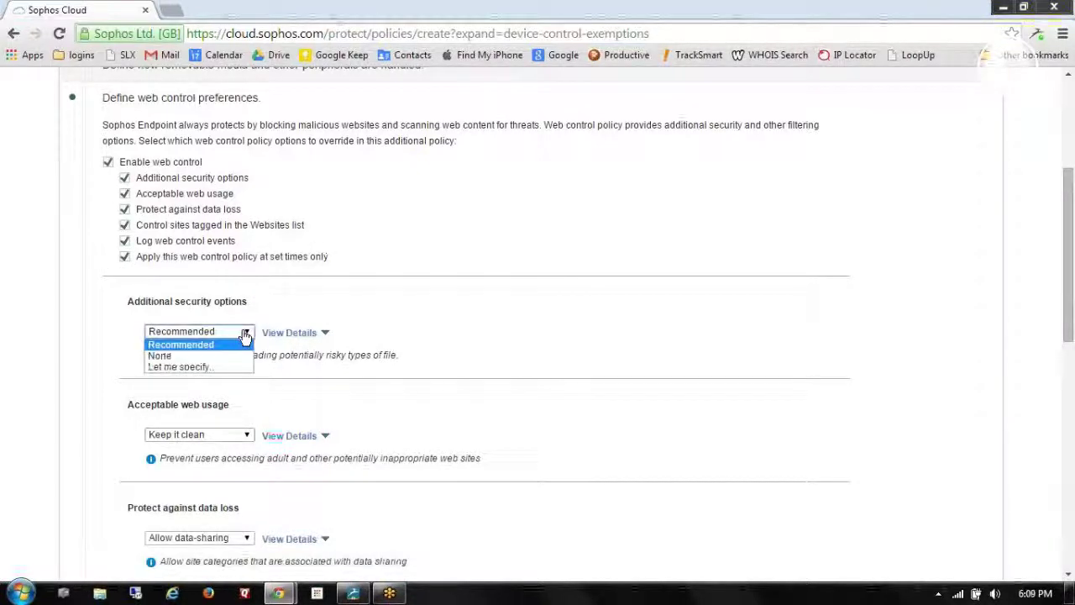
left_click(189, 367)
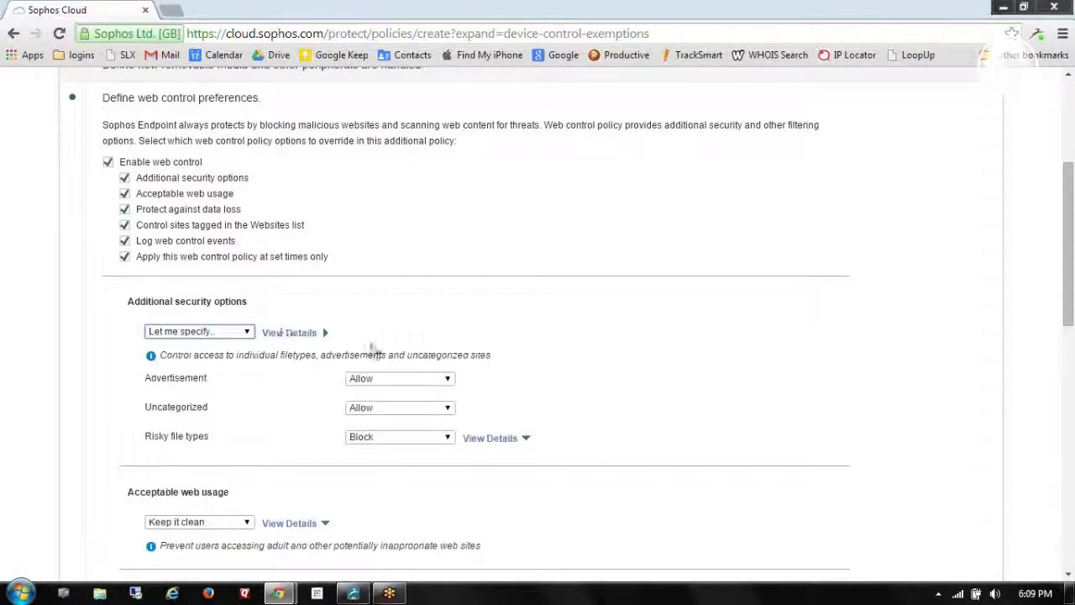
left_click(384, 380)
left_click(360, 402)
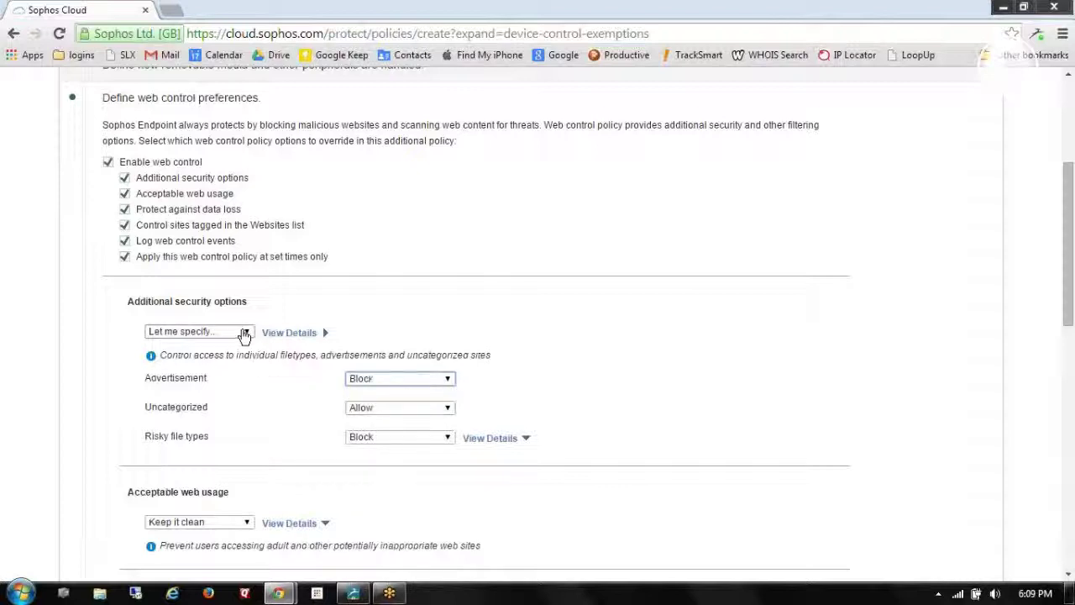
left_click(246, 334)
left_click(204, 357)
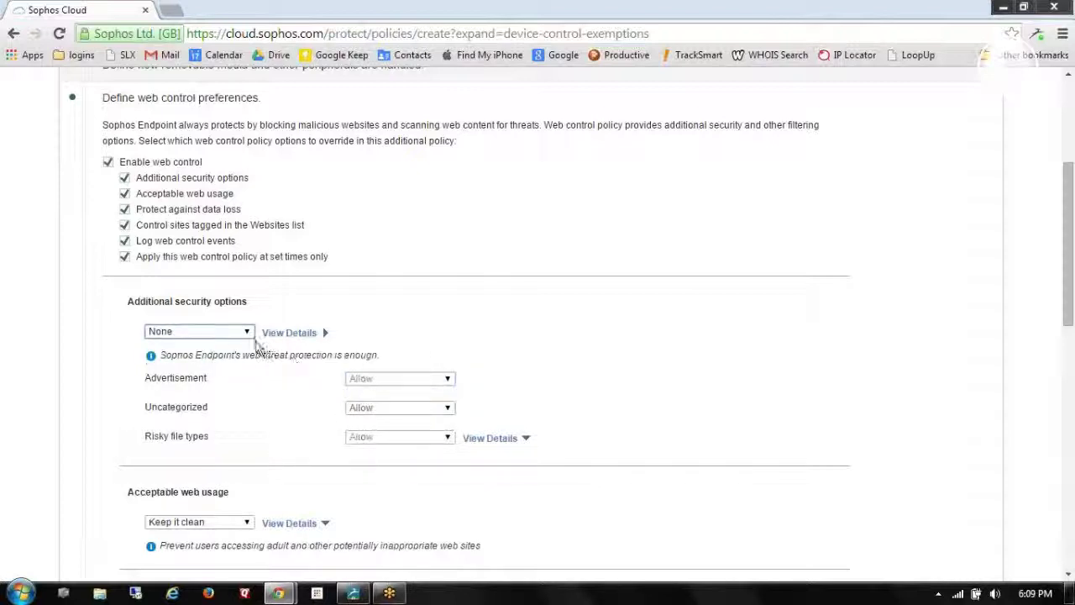
left_click(246, 332)
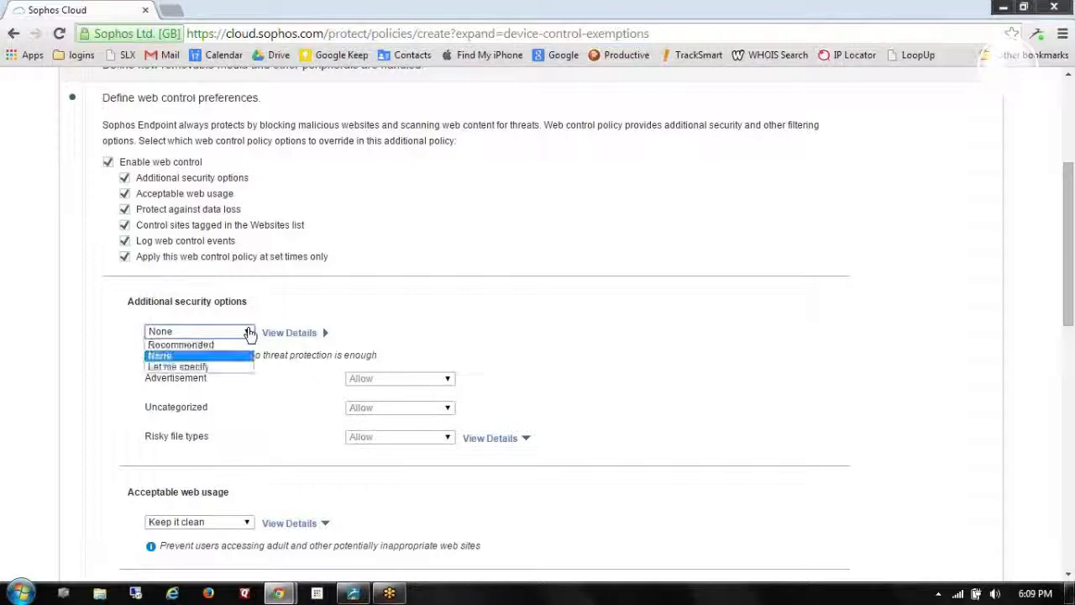
left_click(201, 345)
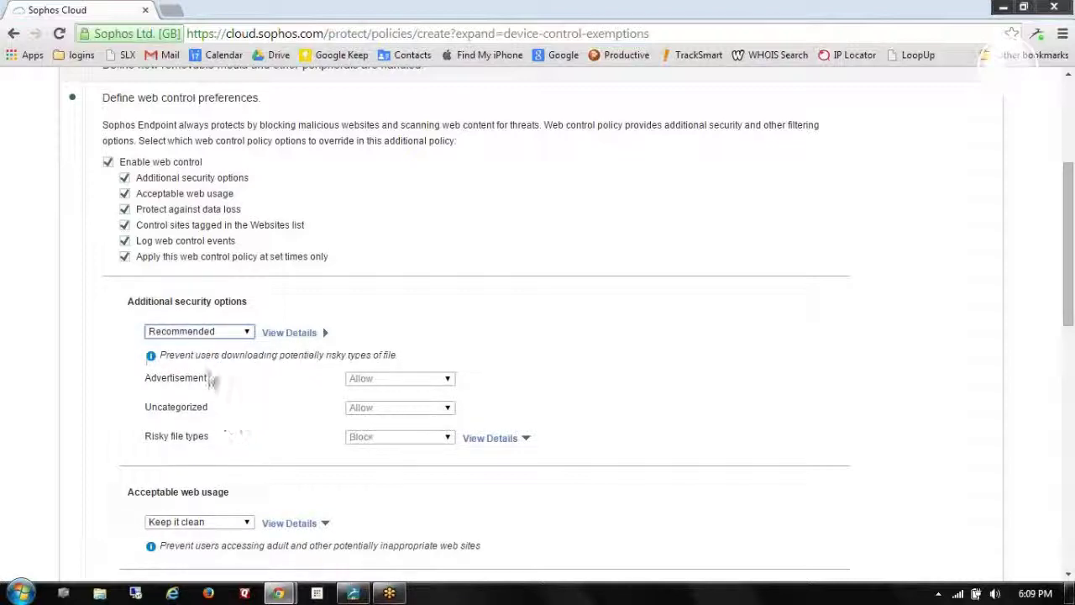
- Set the additional security options and risky file types to Let me specify, and allow Adobe PDF files
left_click(480, 442)
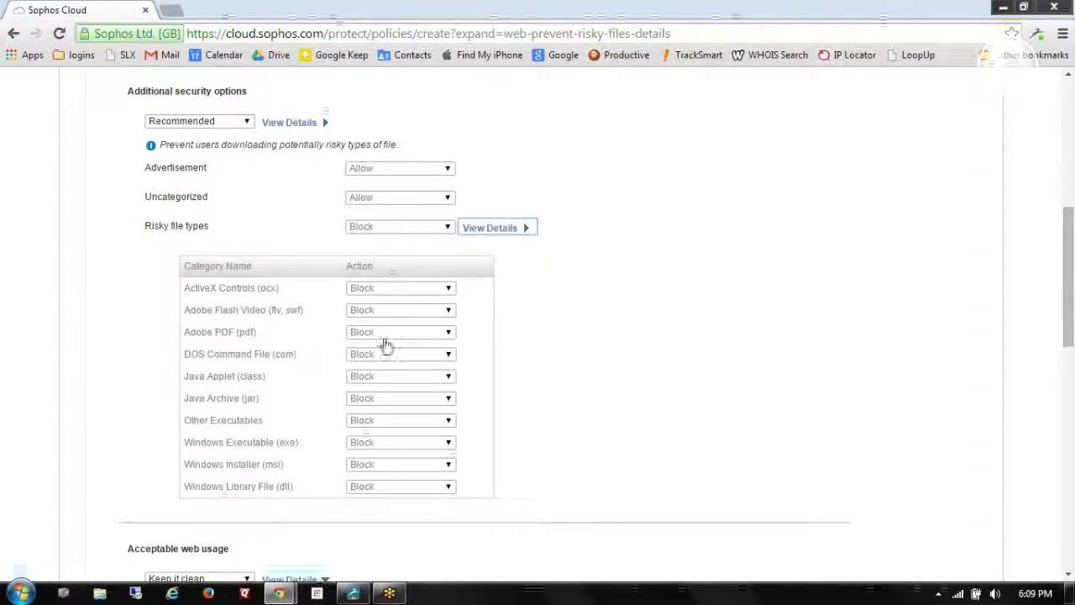
left_click(229, 123)
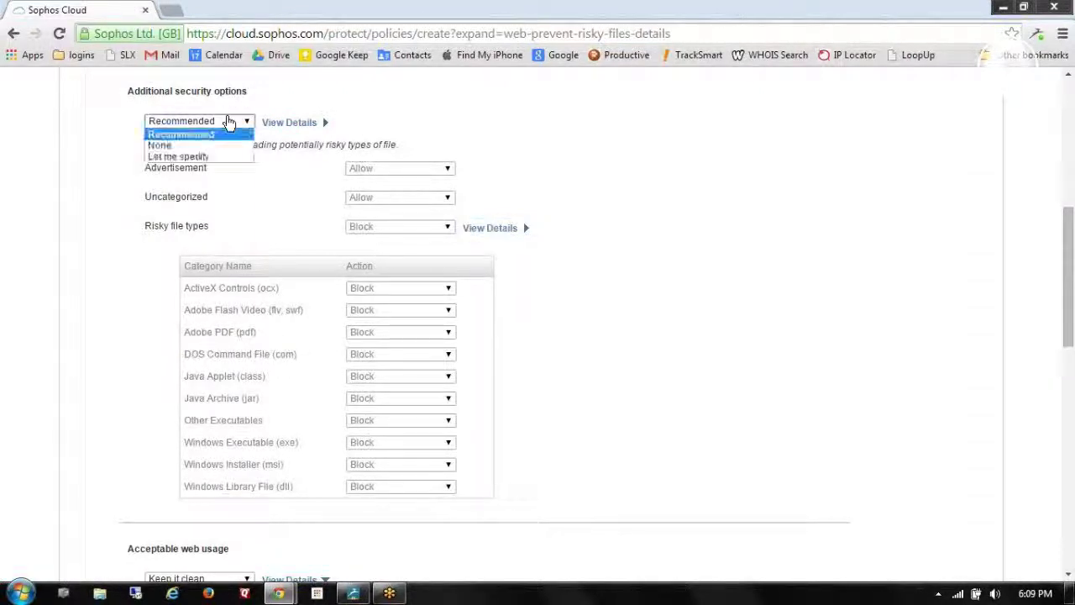
left_click(188, 158)
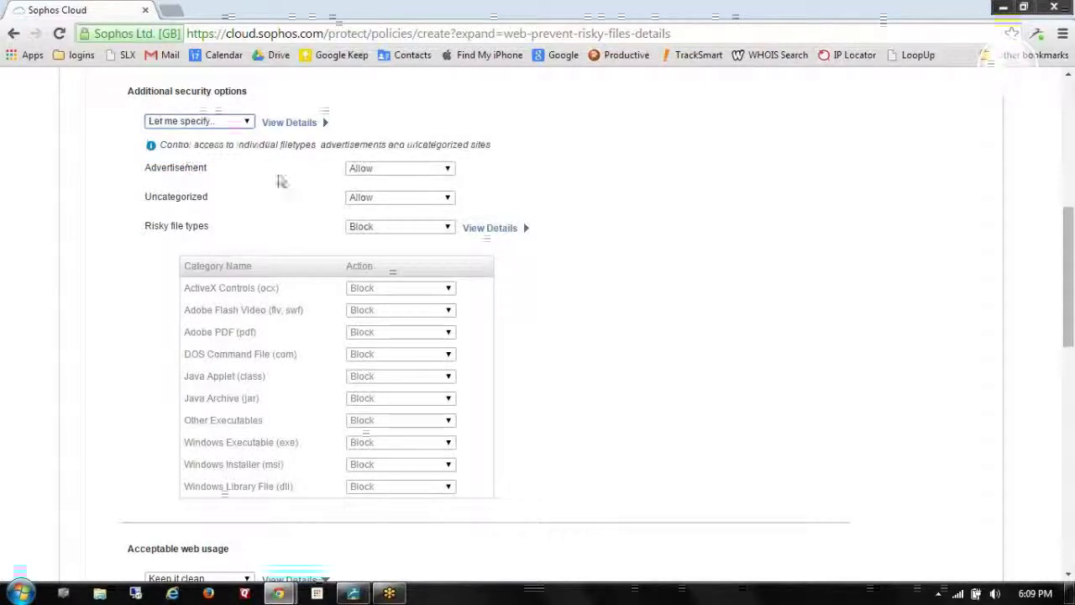
left_click(418, 233)
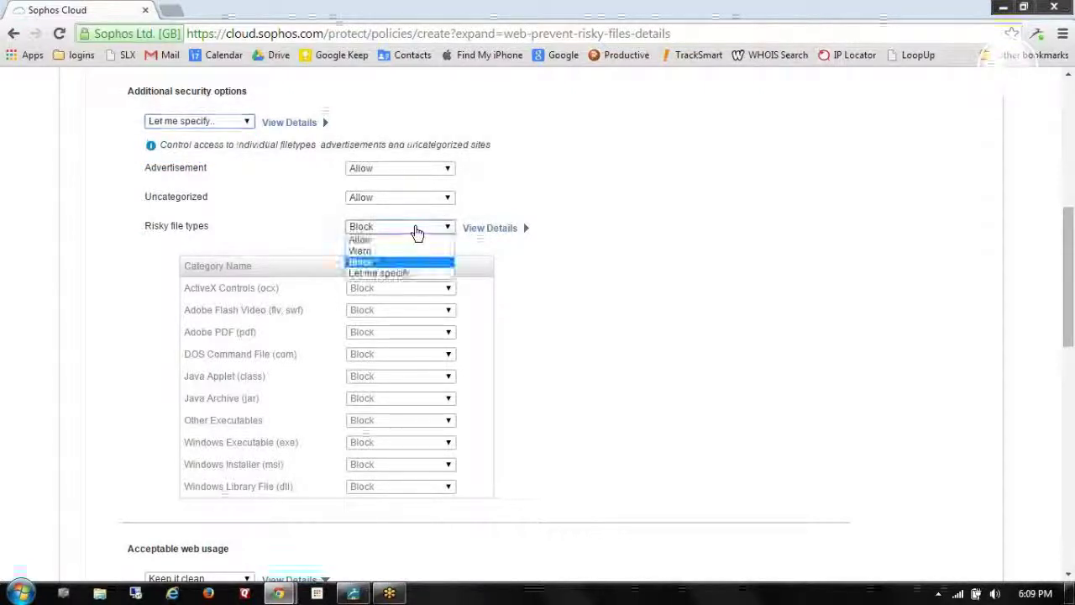
left_click(390, 272)
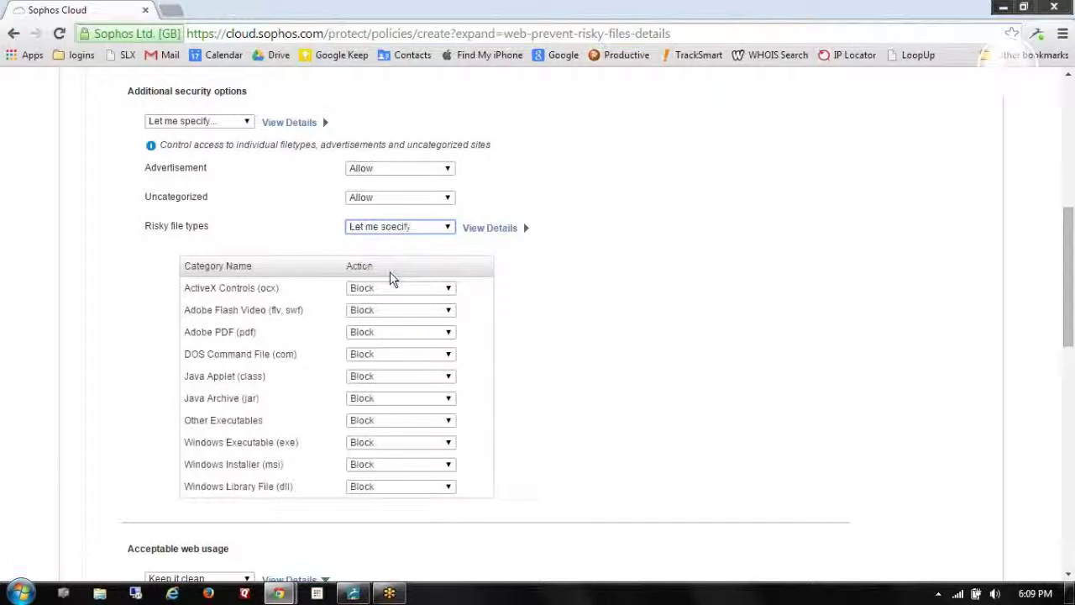
left_click(390, 335)
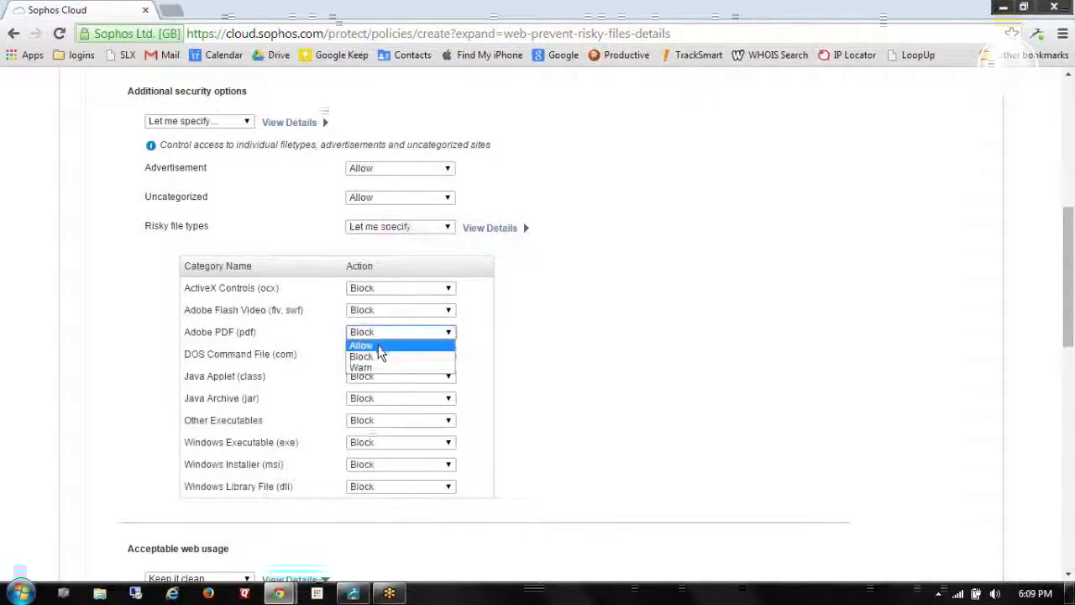
left_click(377, 346)
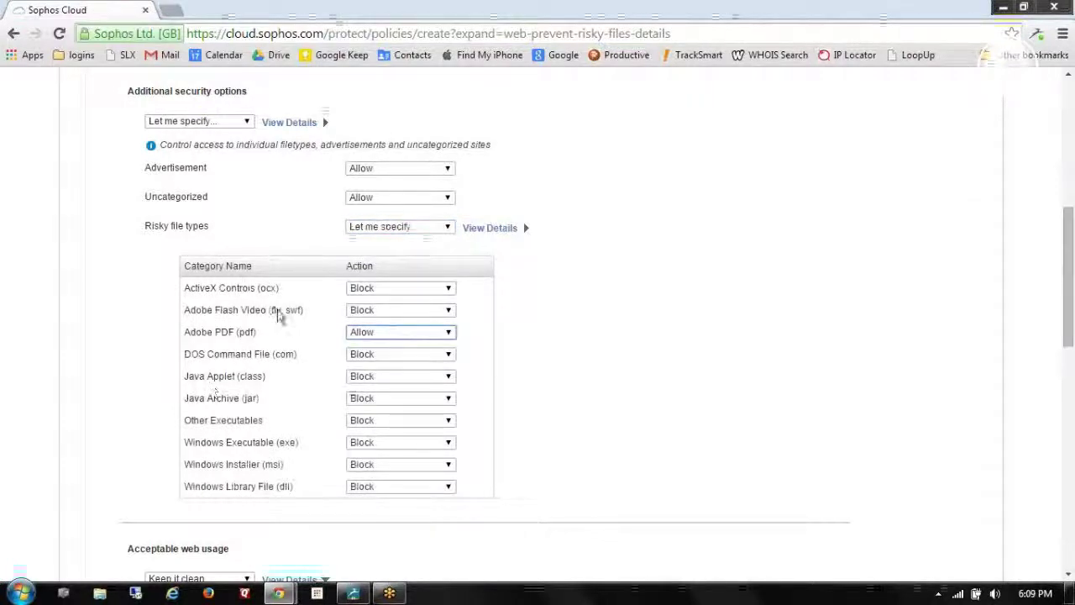
- Expand the acceptable web usage details and choose the Call Accounting tag for the new tagged-websites entry
left_click_drag(1068, 298, 1068, 396)
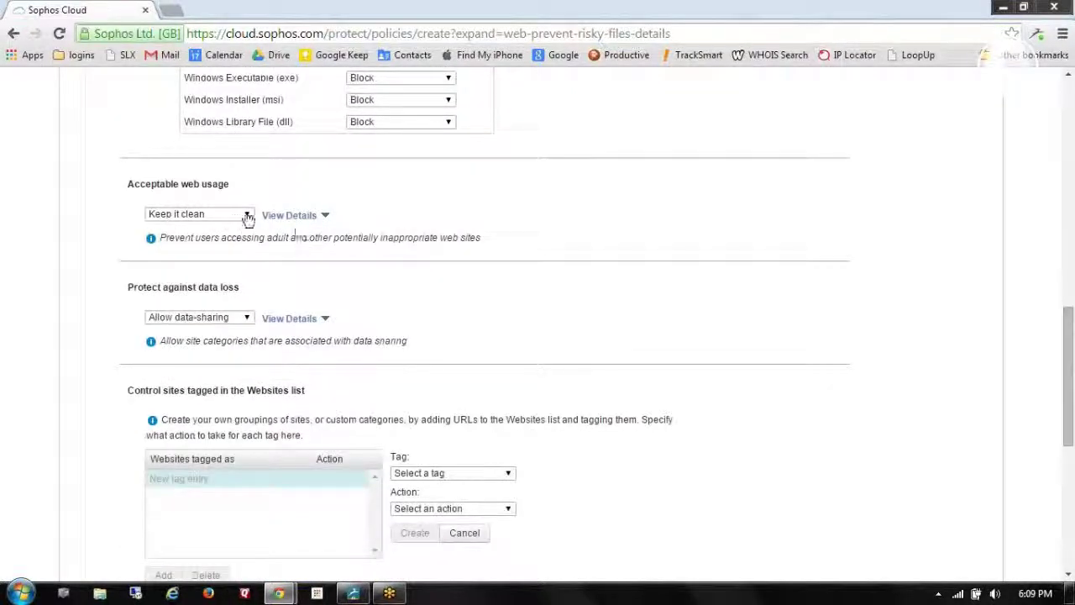
left_click(283, 219)
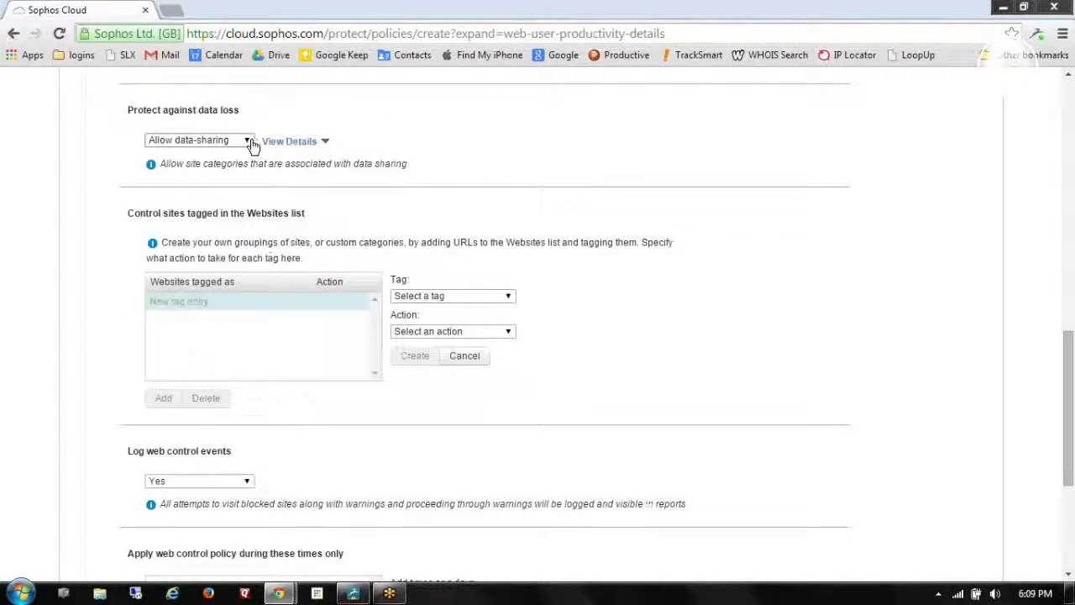
left_click(445, 299)
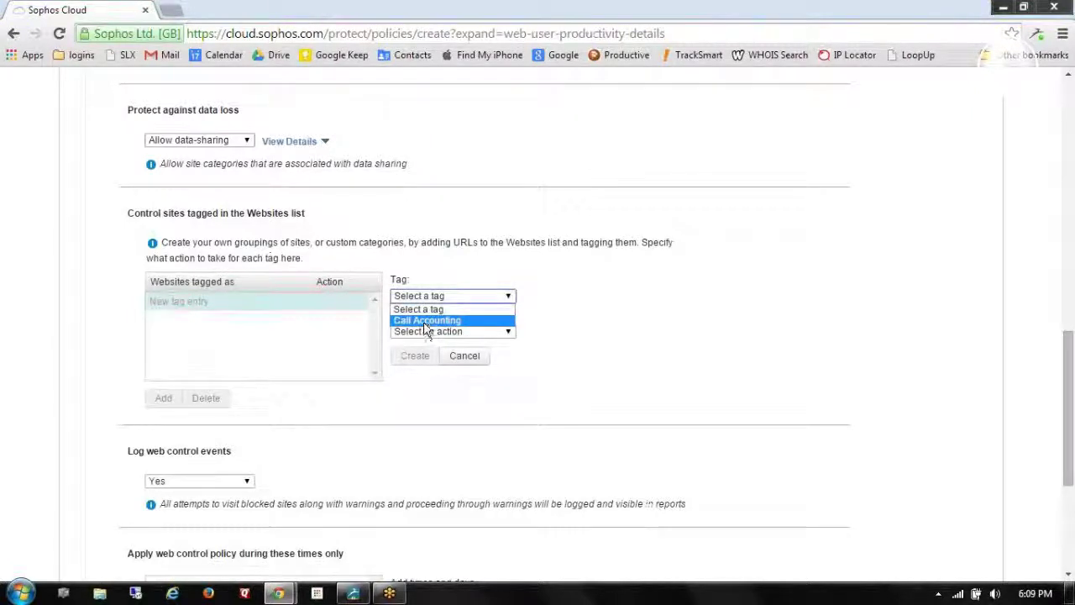
left_click(425, 322)
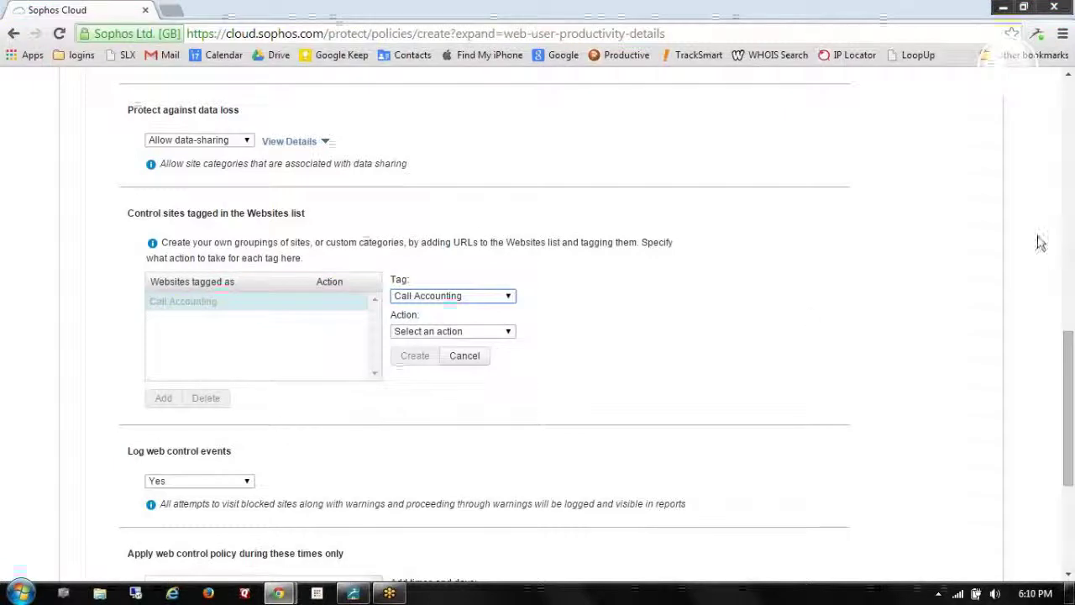
- Review the web control logging and schedule settings, and open the Websites list of tagged sites
left_click_drag(1070, 351, 1070, 430)
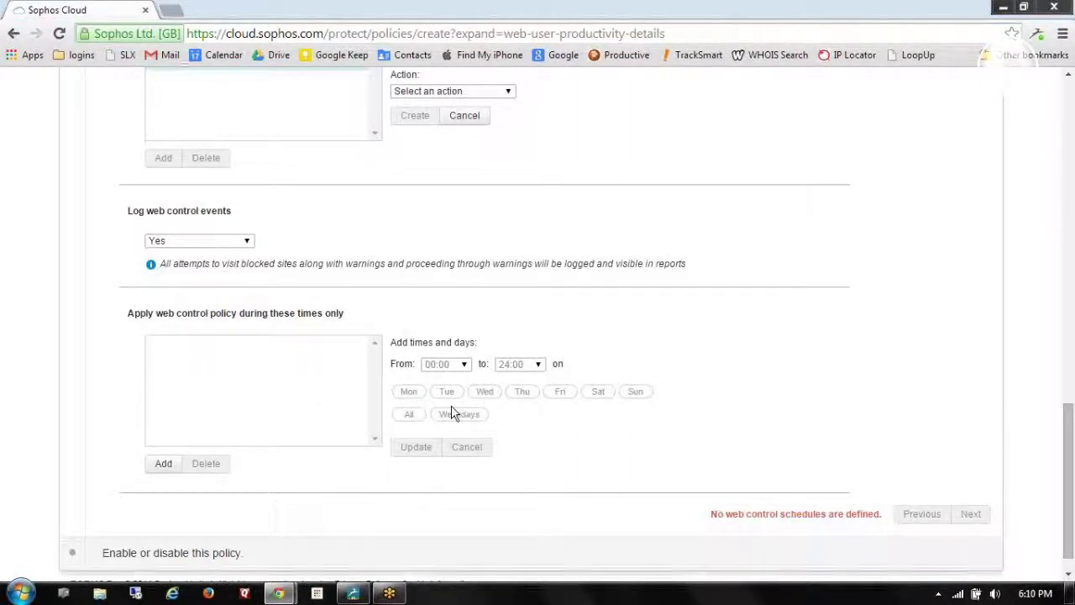
left_click_drag(1064, 450, 1062, 457)
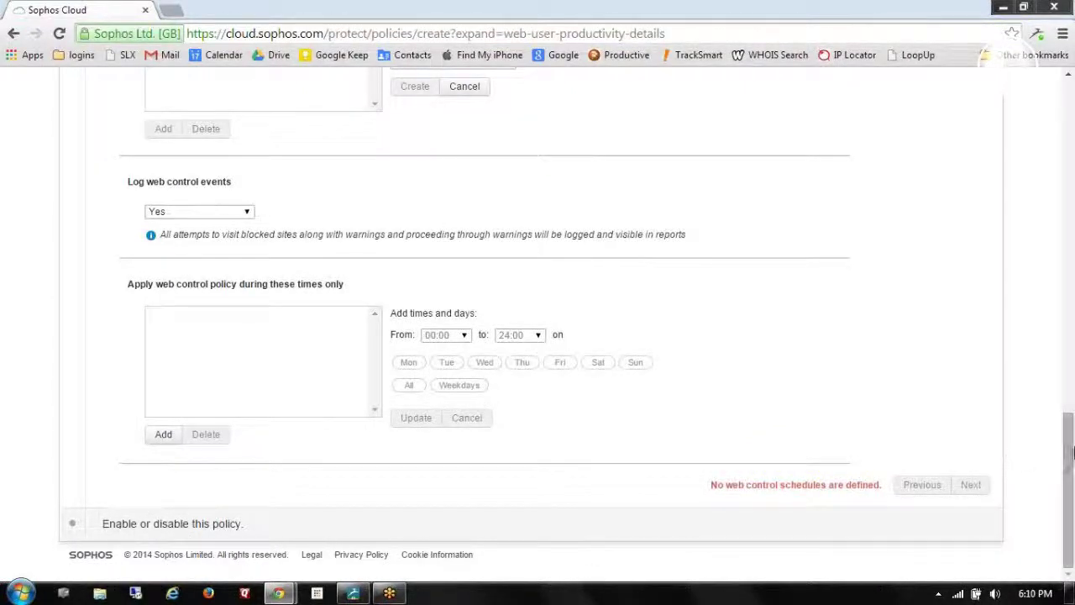
left_click_drag(1068, 460, 1068, 122)
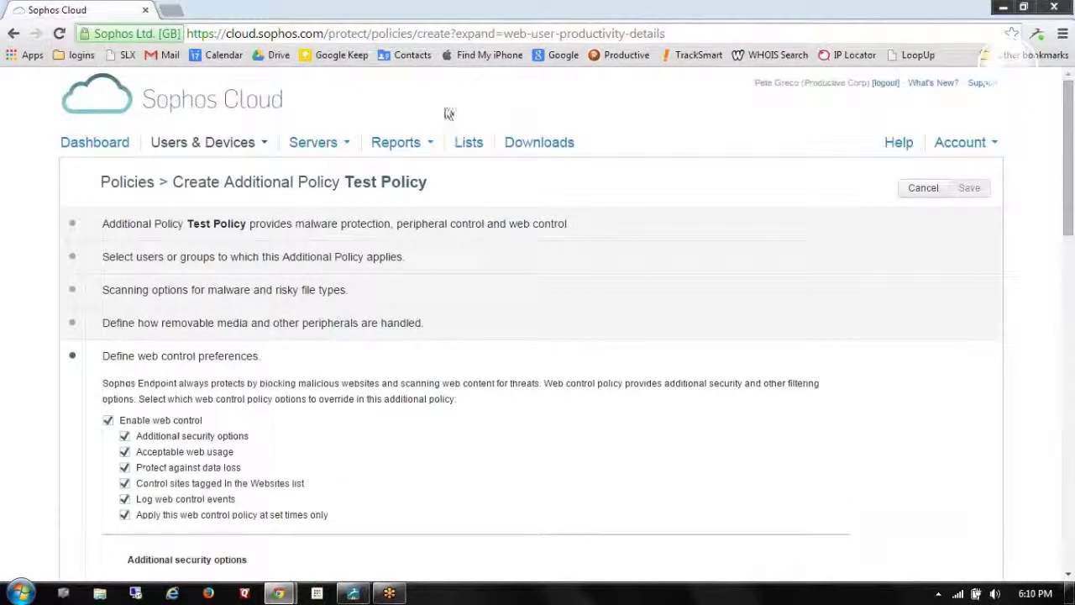
left_click(469, 144)
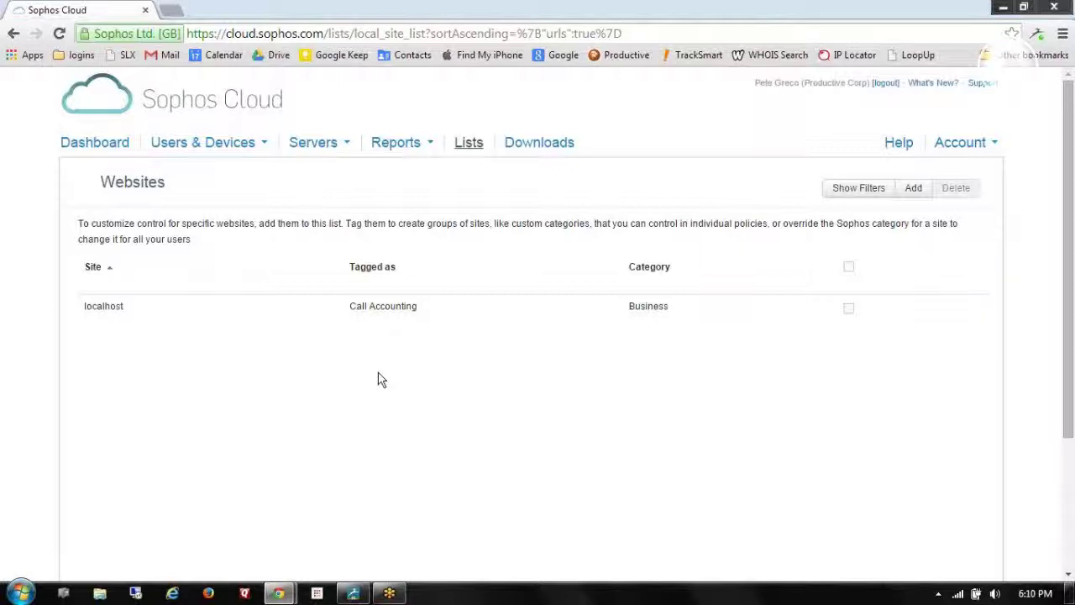
- Open the Users & Devices options
left_click(221, 149)
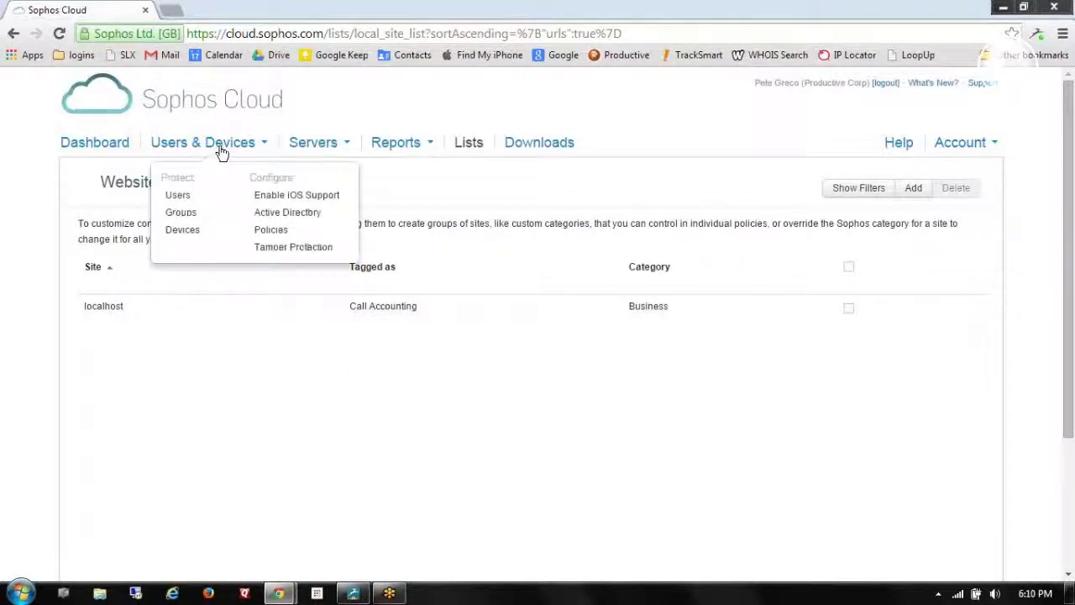